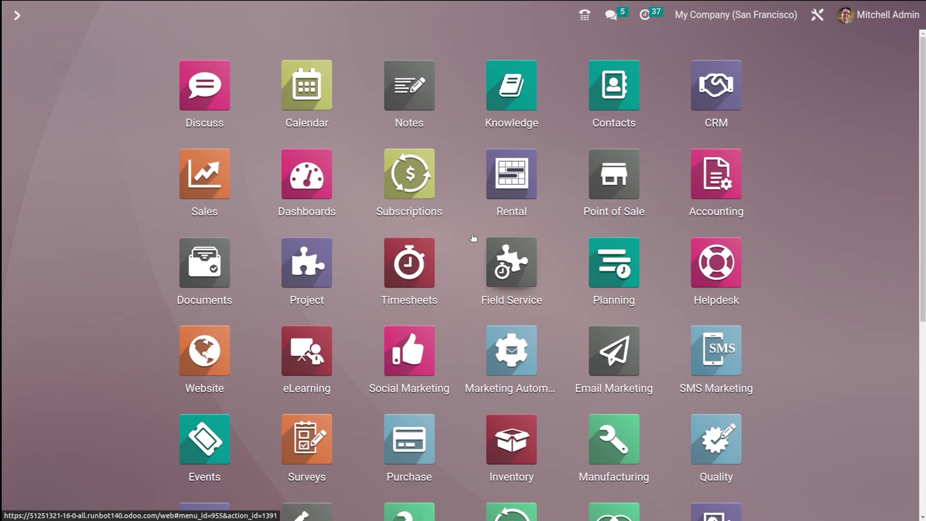
Step: Open the Referrals app and level up the profile twice, to level 3
type("ref")
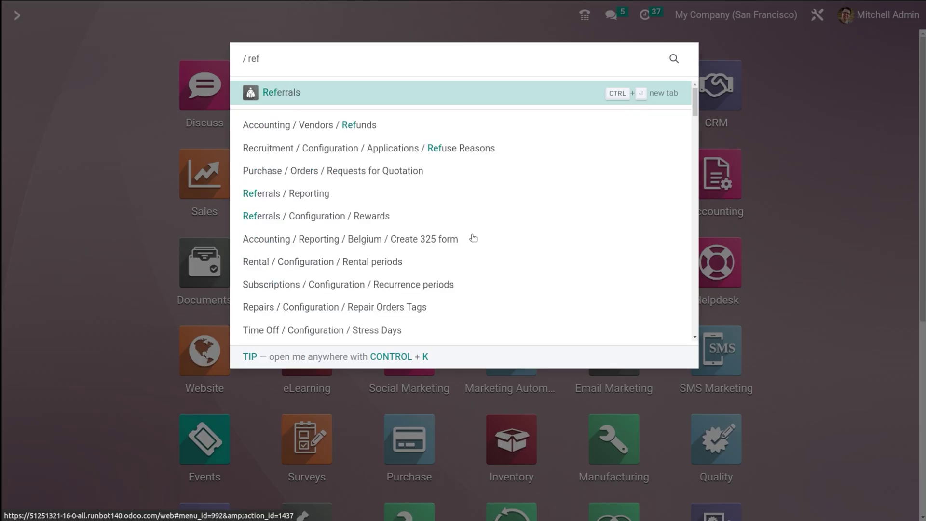
left_click(277, 96)
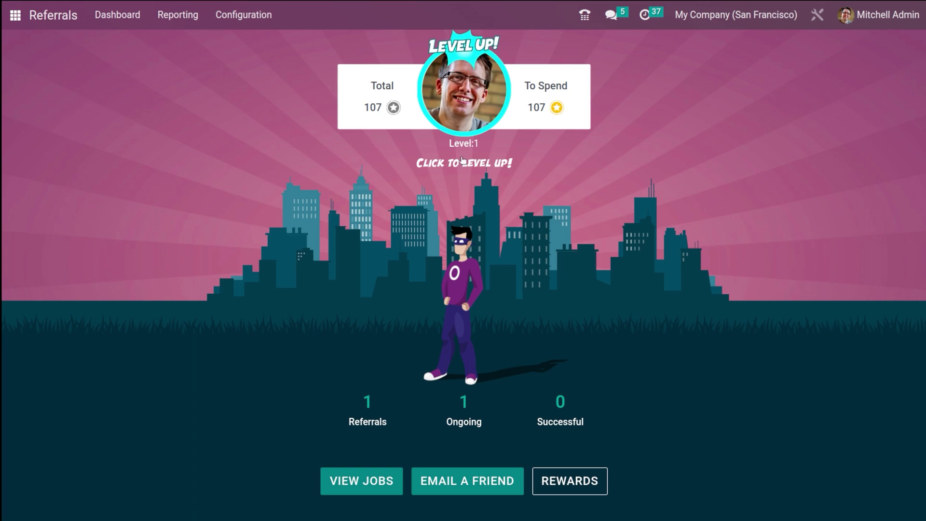
left_click(460, 114)
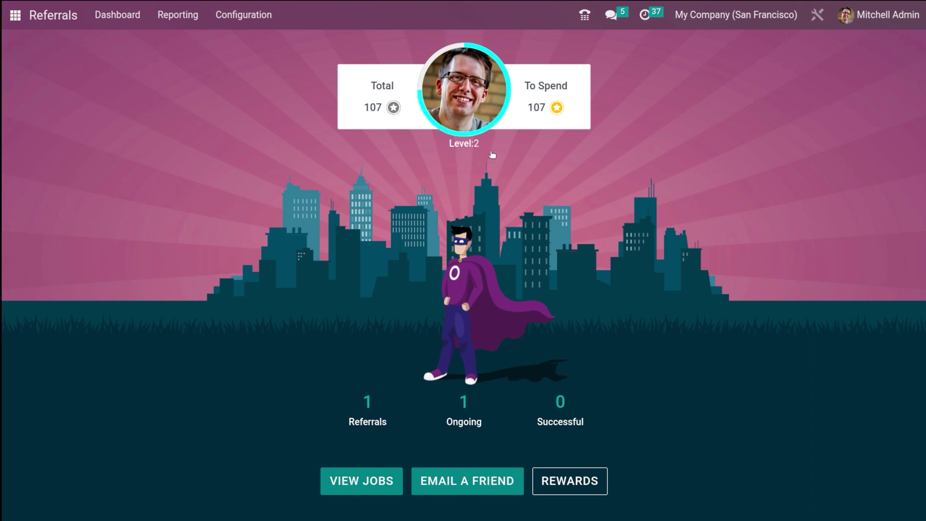
left_click(472, 129)
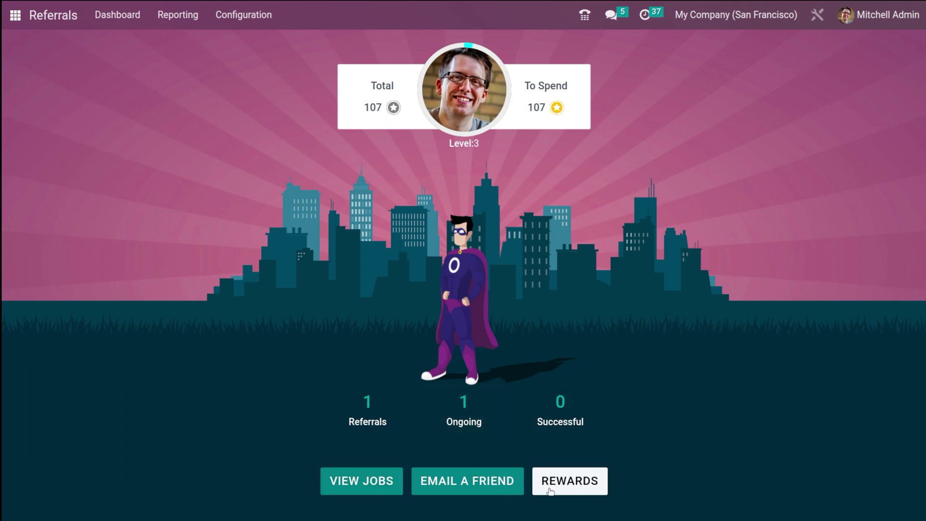
Step: View the open jobs and inspect the refer-a-friend email form for Marketing and Community Manager, closing it without sending
left_click(351, 491)
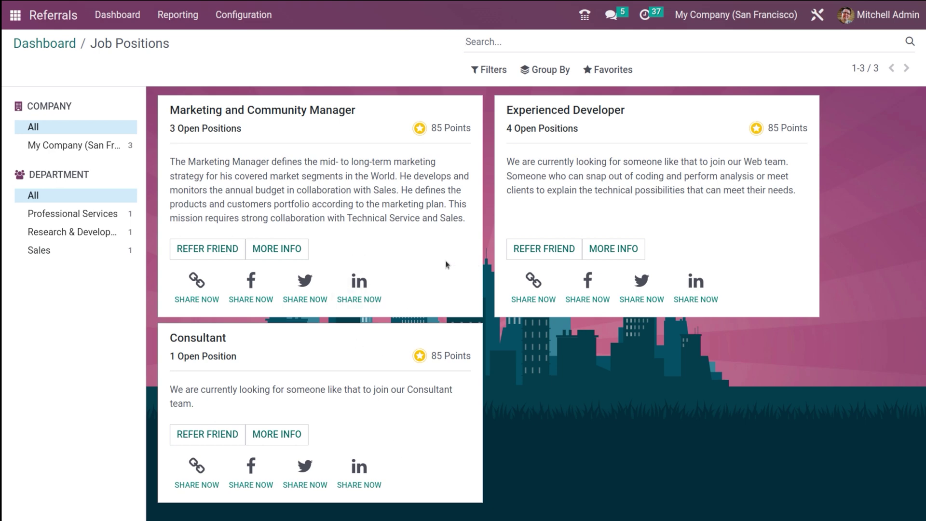
left_click(207, 252)
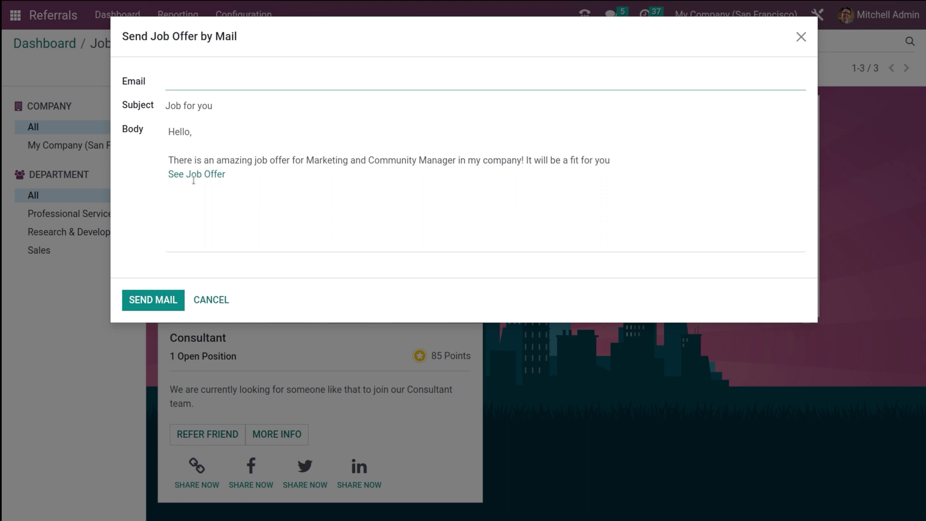
left_click(212, 300)
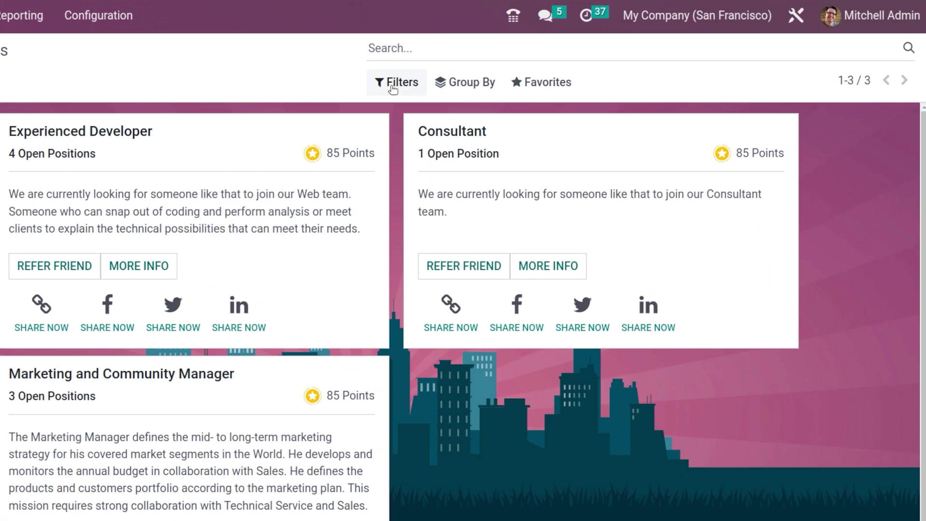
Step: Look through the grouping and favorites options and group the job positions by Department, clearing the grouping after viewing
left_click(486, 74)
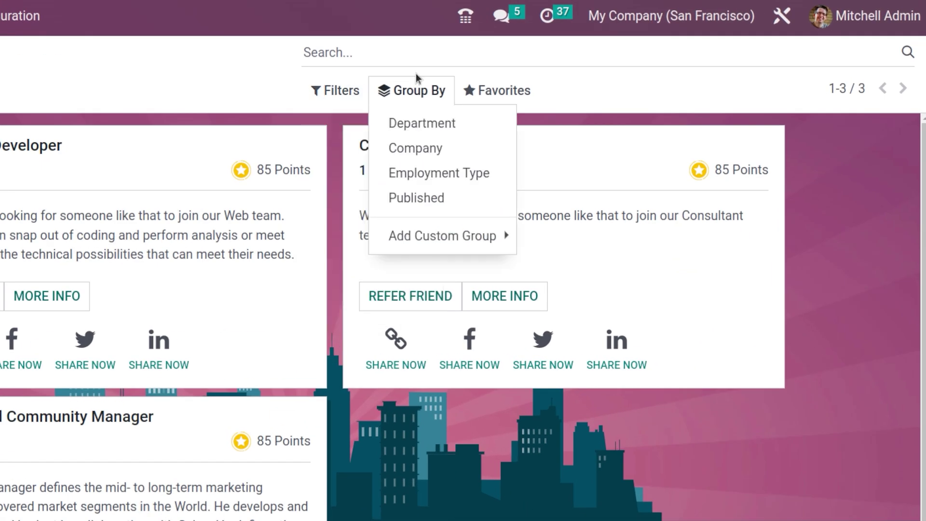
mouse_move(401, 107)
mouse_move(509, 91)
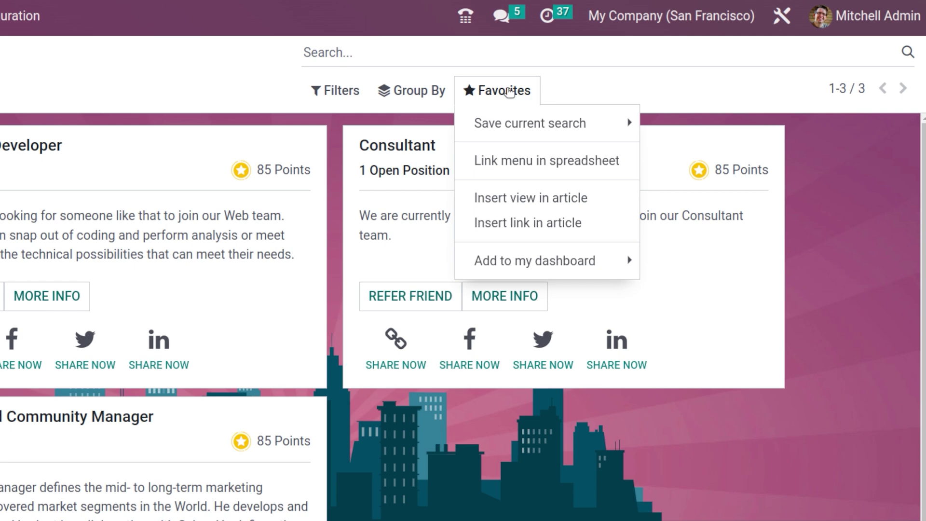
mouse_move(412, 91)
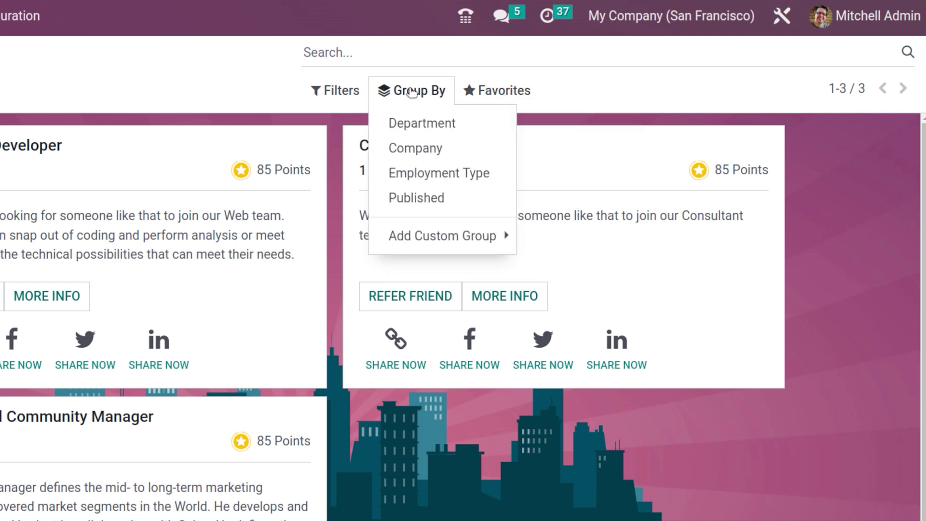
left_click(421, 121)
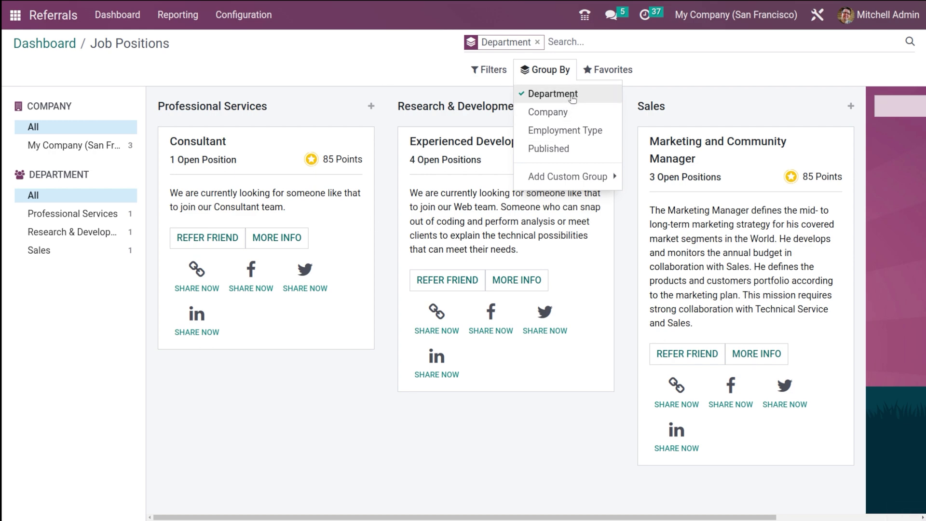
mouse_move(607, 70)
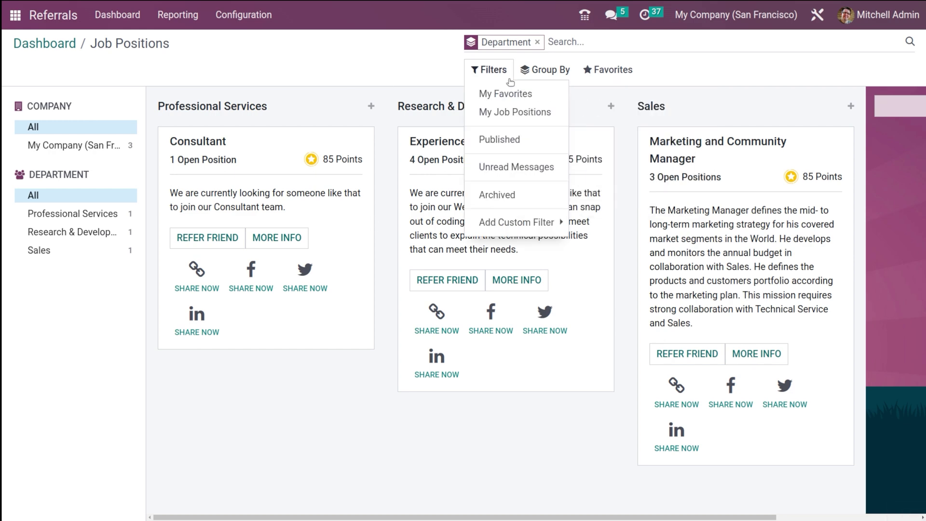
mouse_move(531, 74)
left_click(538, 95)
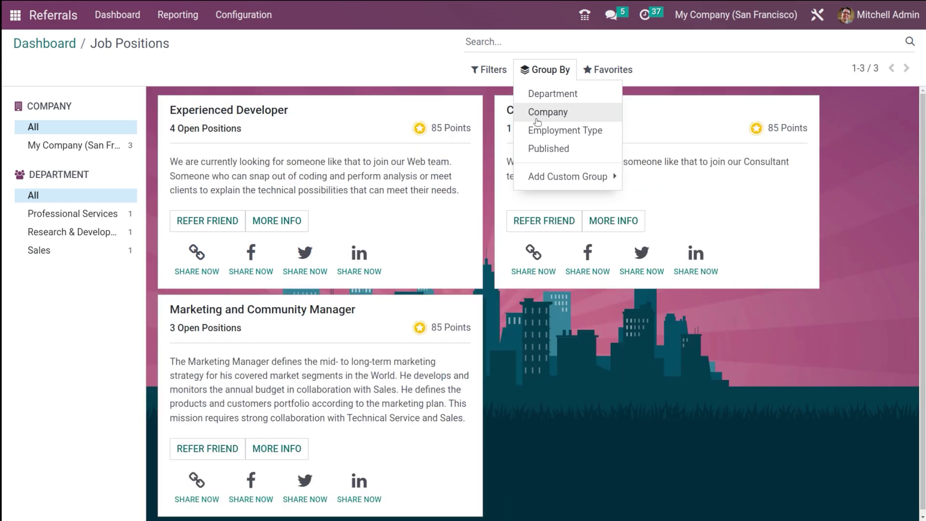
Step: View the job positions grouped in turn by Company, Employment Type and Published, clearing each grouping
left_click(541, 113)
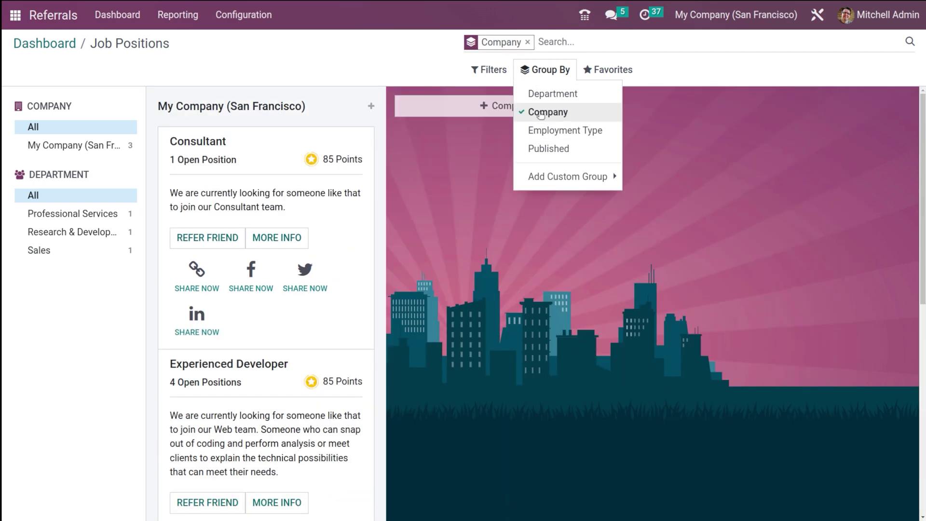
left_click(541, 114)
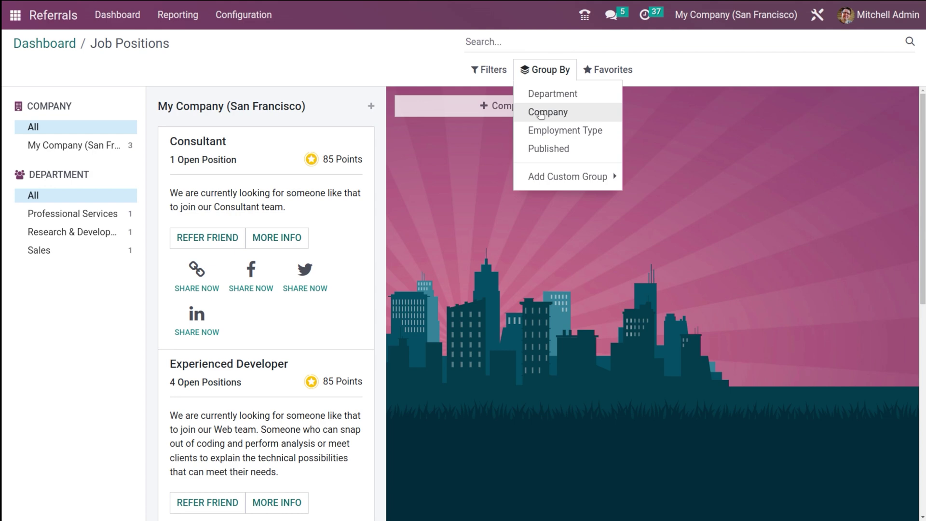
left_click(541, 135)
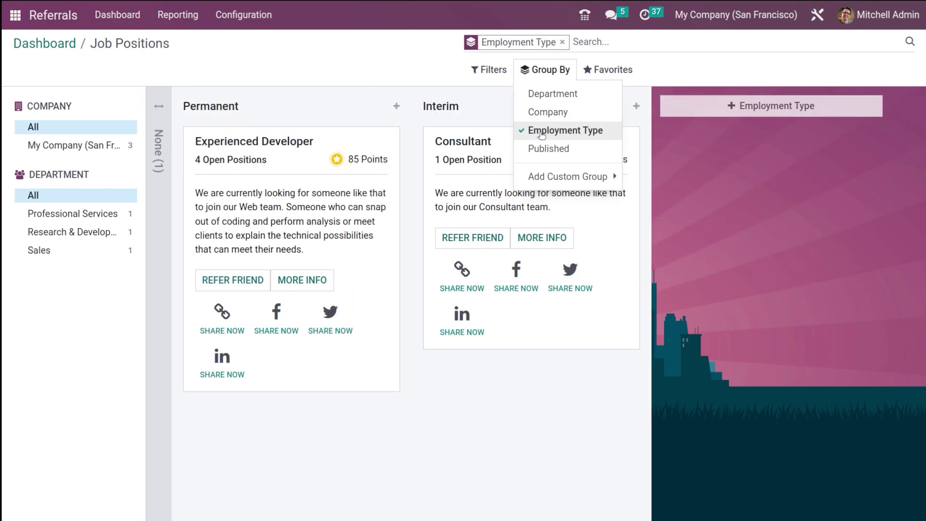
left_click(541, 134)
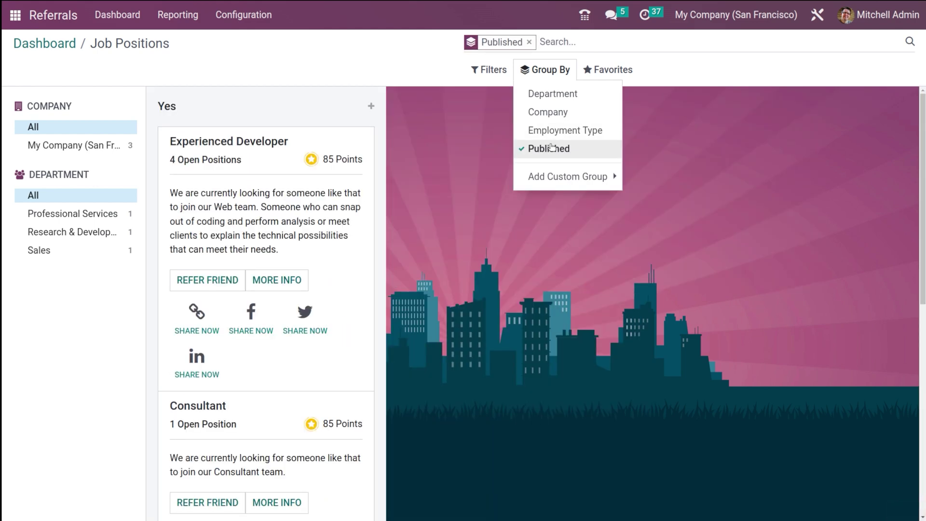
left_click(551, 148)
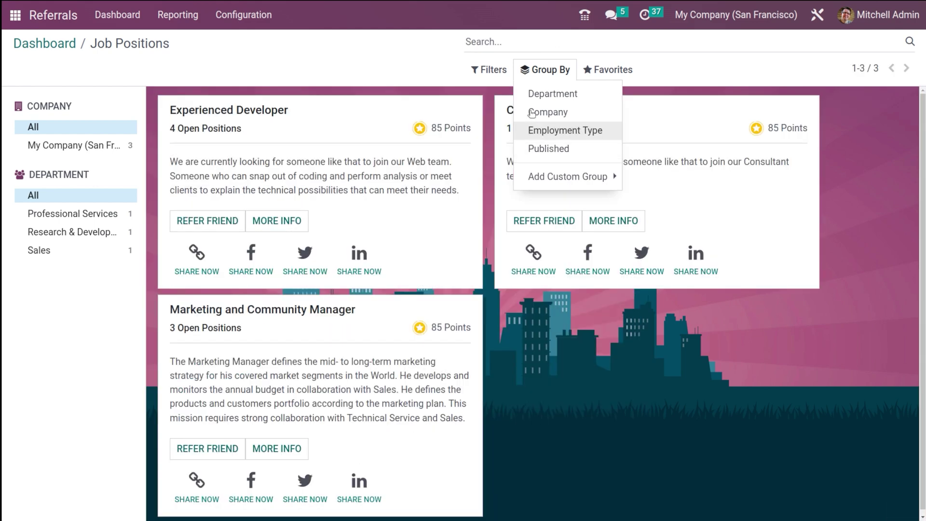
Step: Try the My Favorites and My Job Positions filters, clearing each one, and view the custom filter options without applying any
left_click(489, 69)
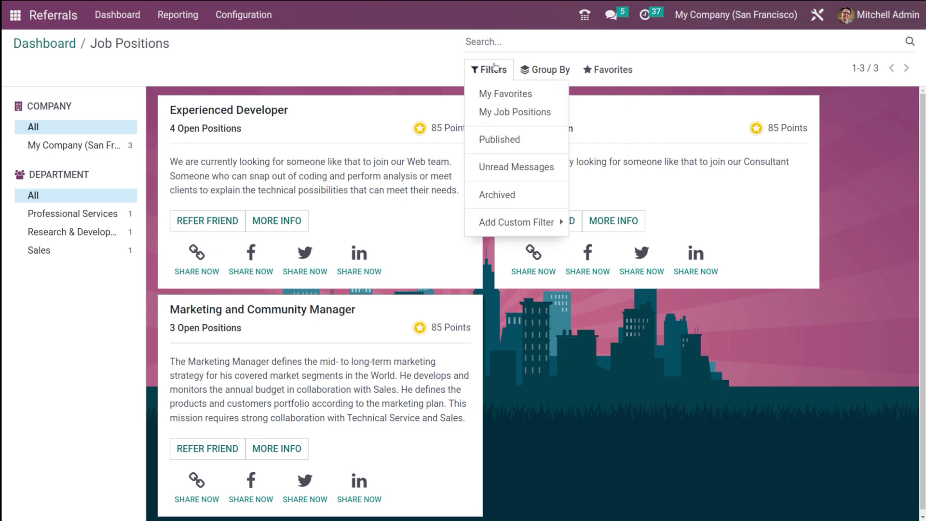
left_click(504, 94)
left_click(504, 94)
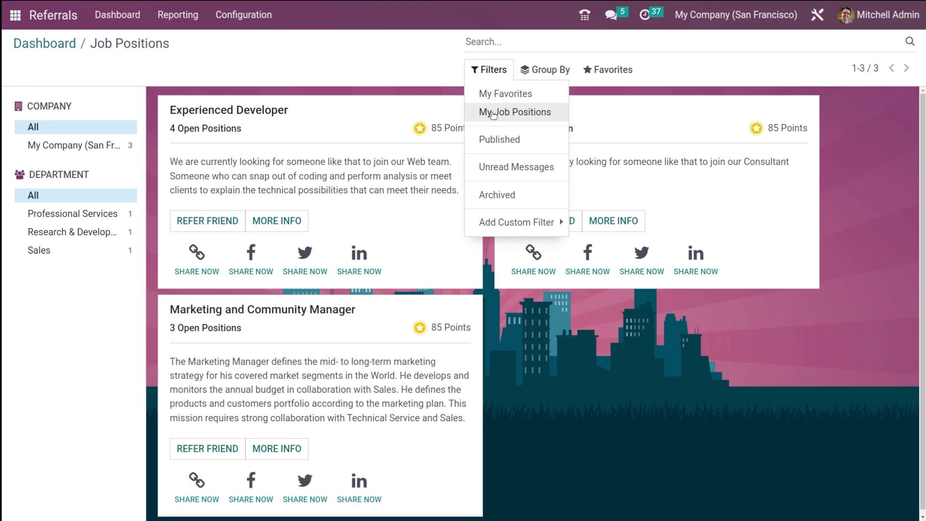
left_click(492, 114)
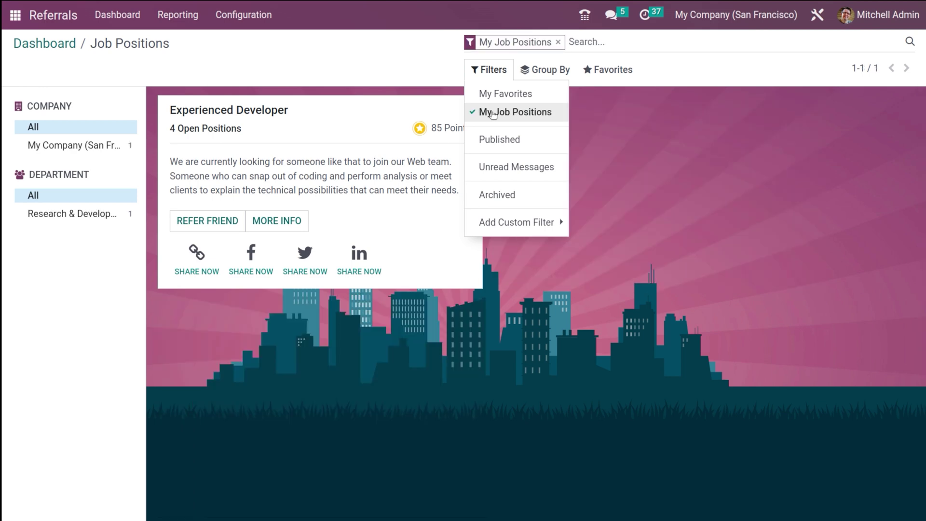
left_click(492, 114)
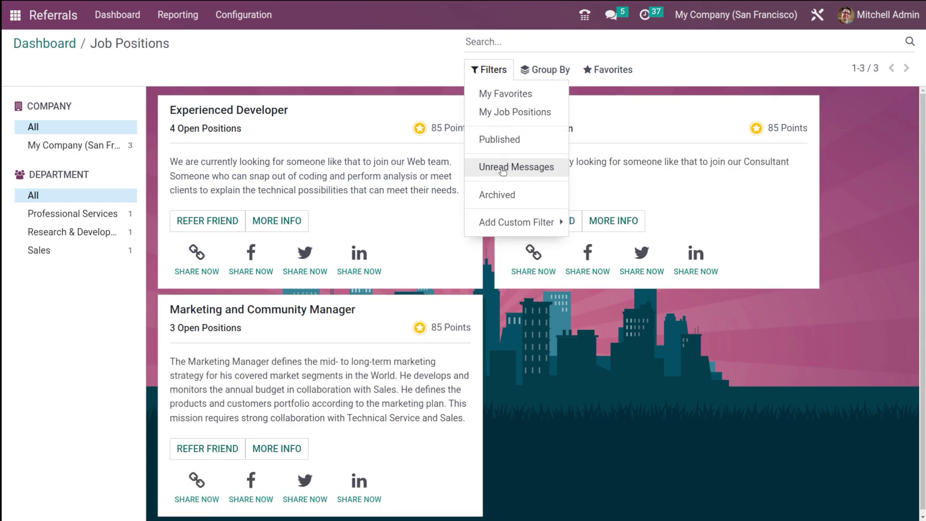
left_click(515, 223)
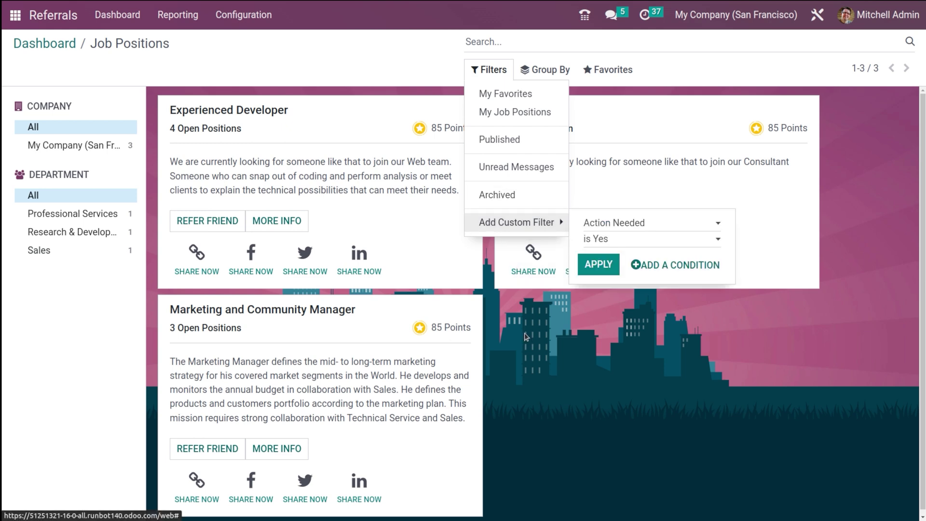
left_click(526, 338)
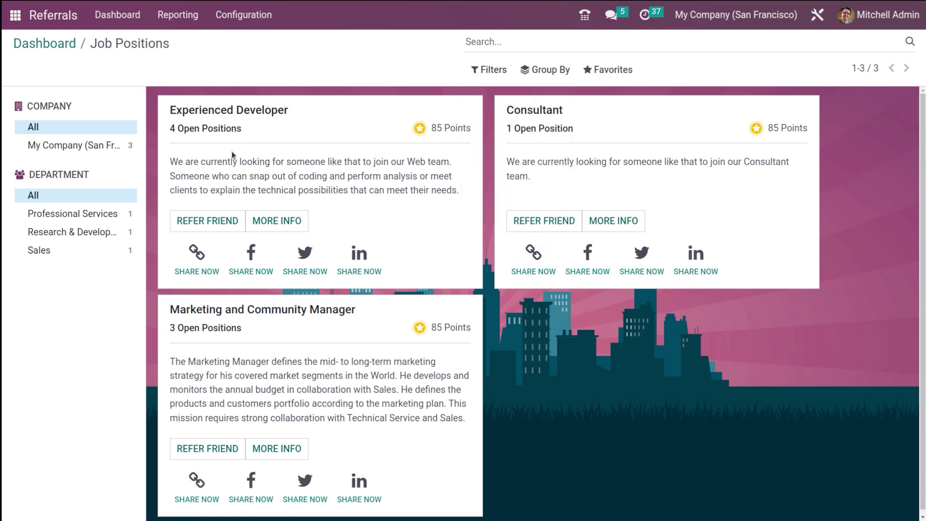
Step: Return to the Referrals dashboard and view the general email-a-friend job offer form, cancelling it without sending
left_click(55, 50)
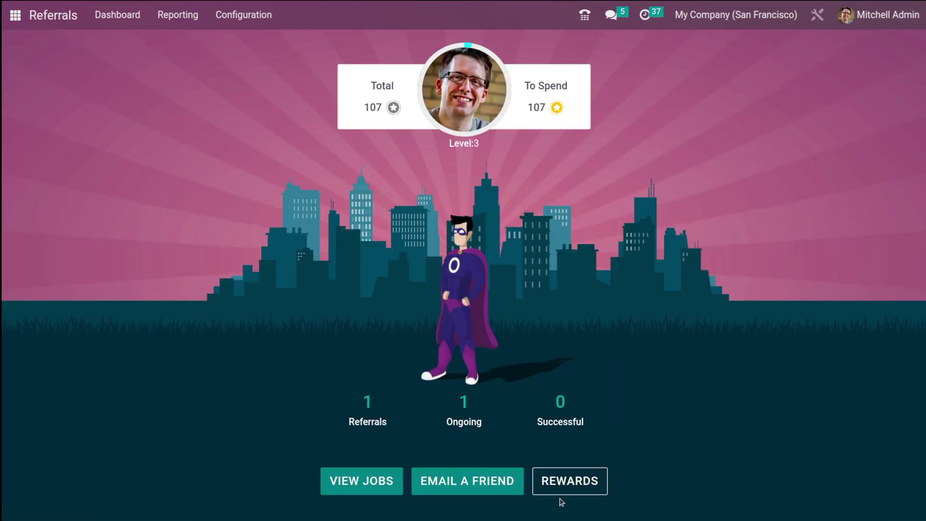
left_click(444, 485)
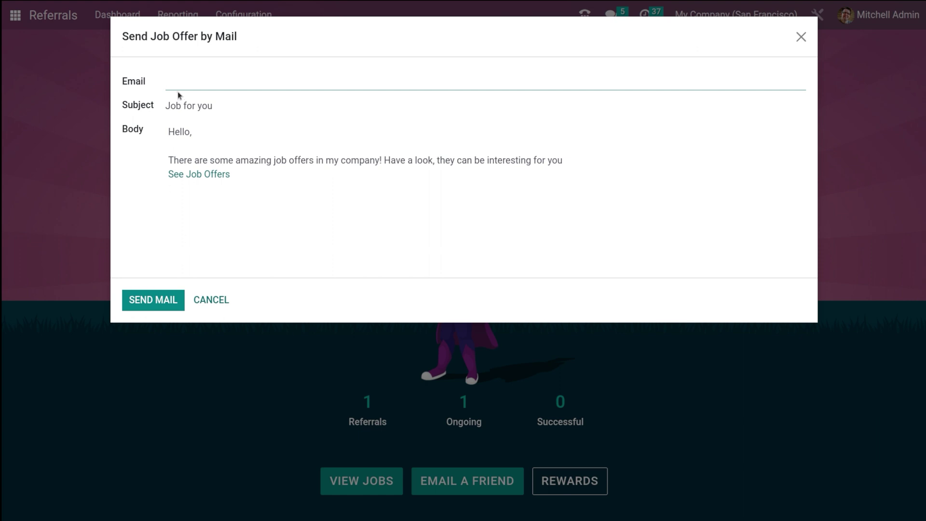
left_click(389, 85)
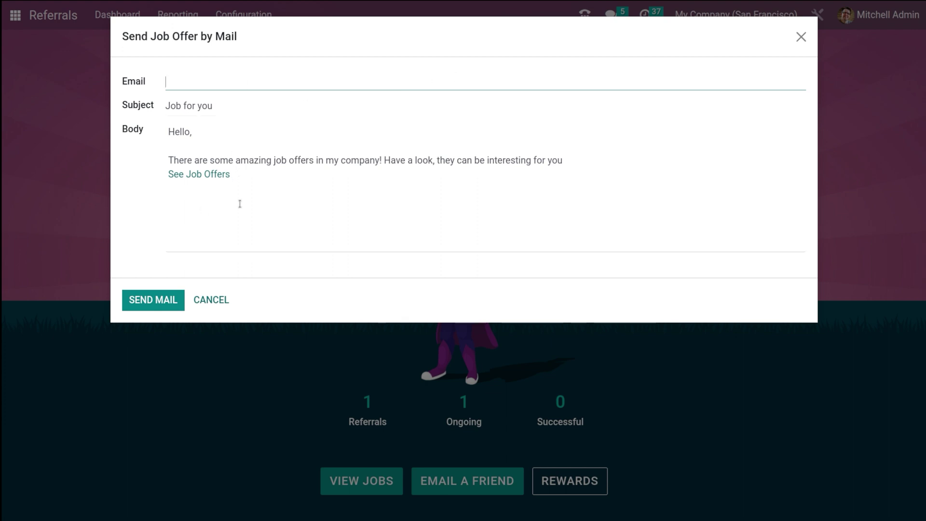
left_click(215, 300)
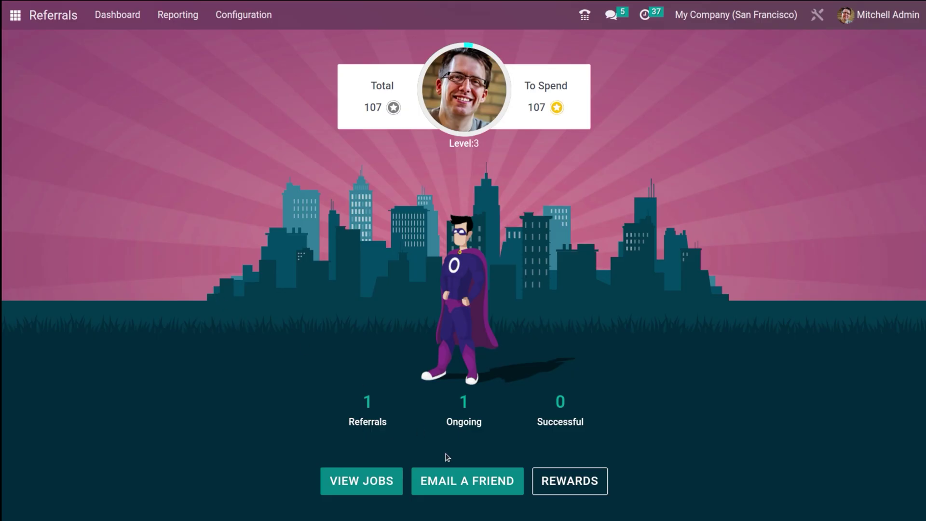
Step: View the available rewards and the personal referrals with their recruitment stage points, returning to the dashboard after each
left_click(573, 483)
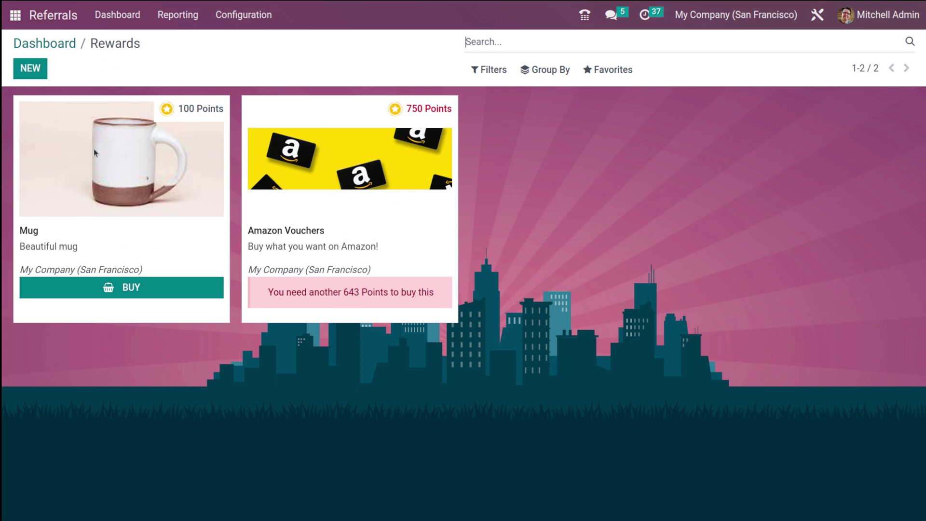
left_click(42, 47)
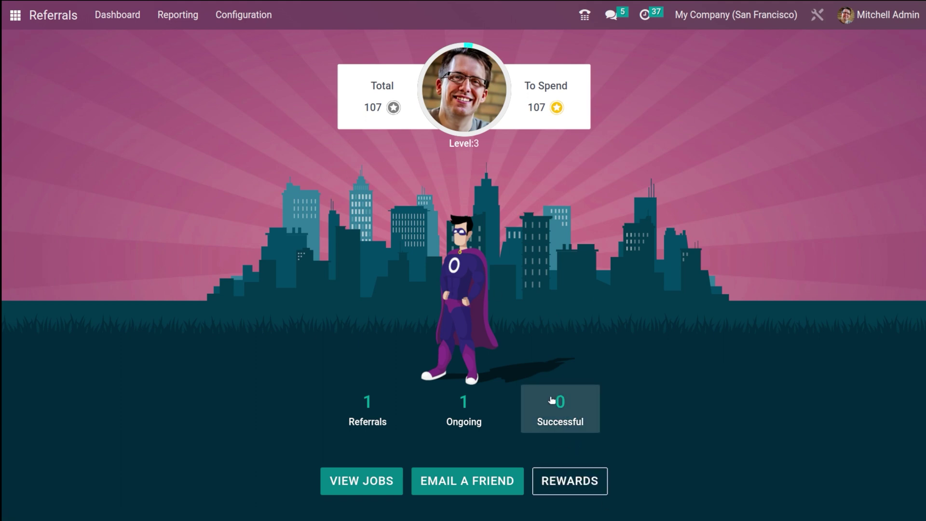
left_click(384, 409)
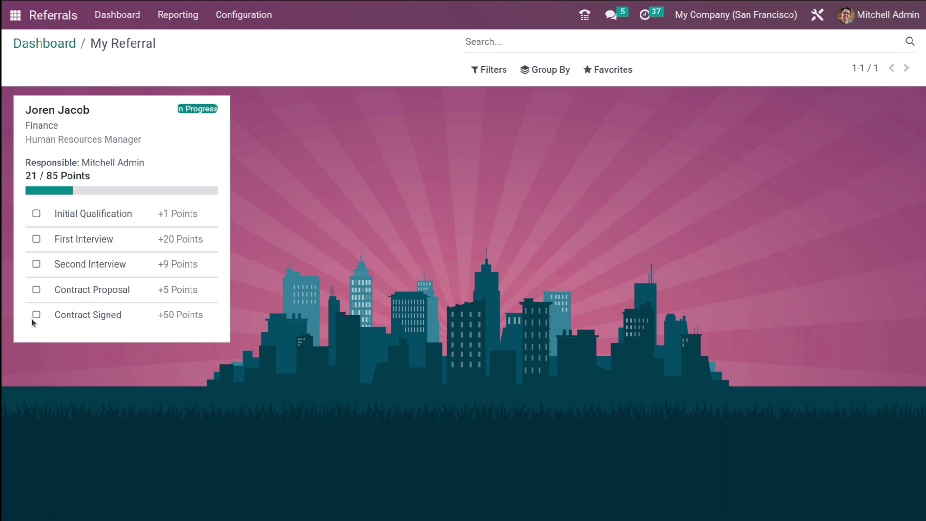
left_click(23, 44)
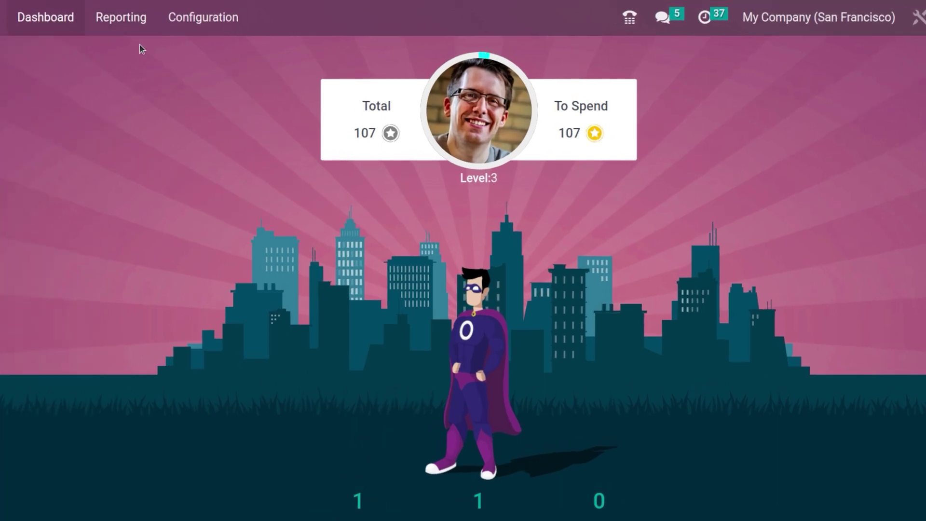
Step: Open the Employees Referral Analysis report and display it as a pie chart
left_click(126, 33)
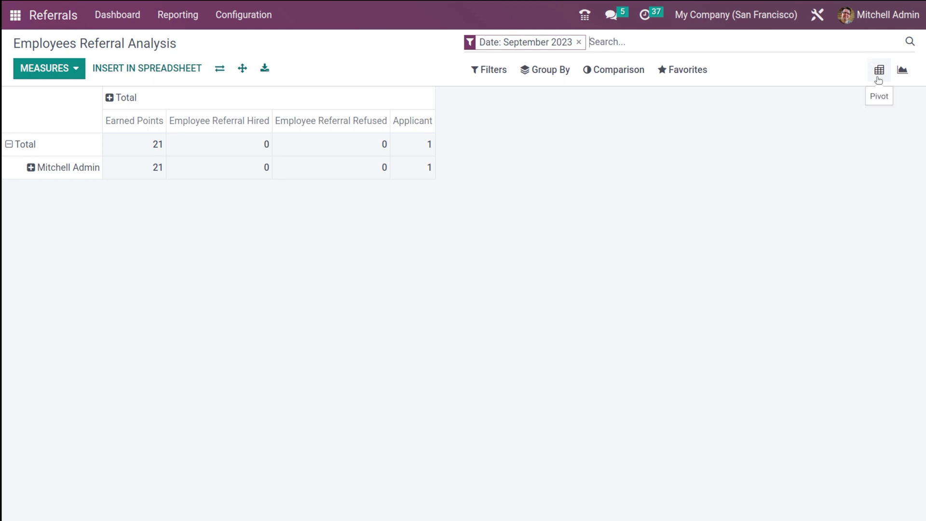
left_click(905, 70)
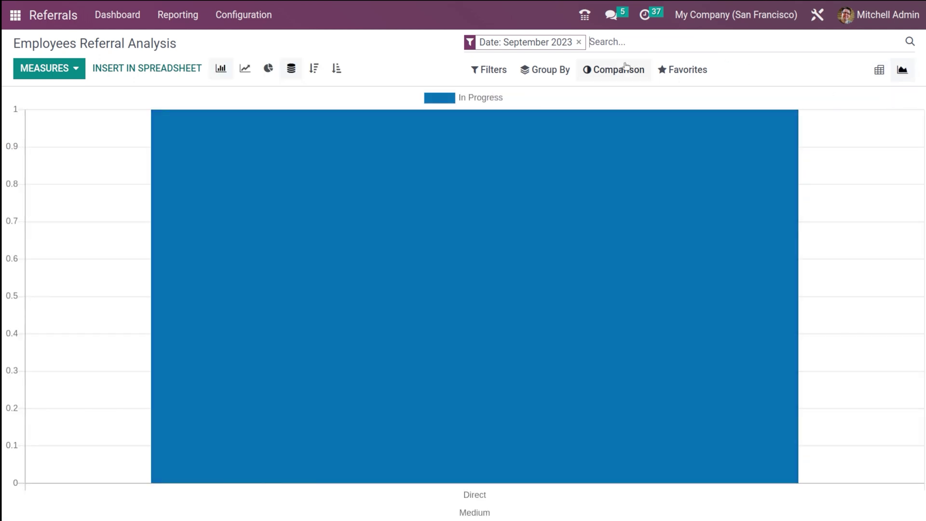
left_click(269, 68)
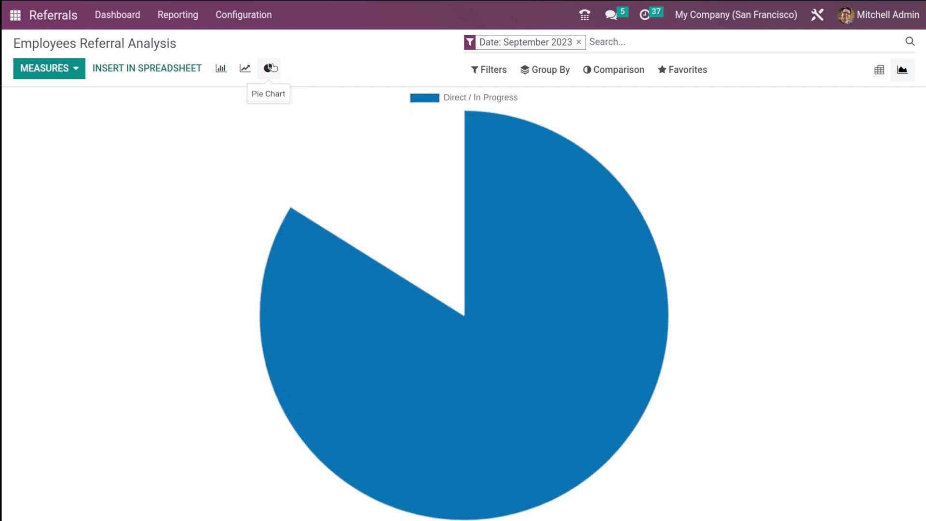
Step: Display the Employees Referral Analysis report as a line chart, and switch it to a pivot table
left_click(247, 69)
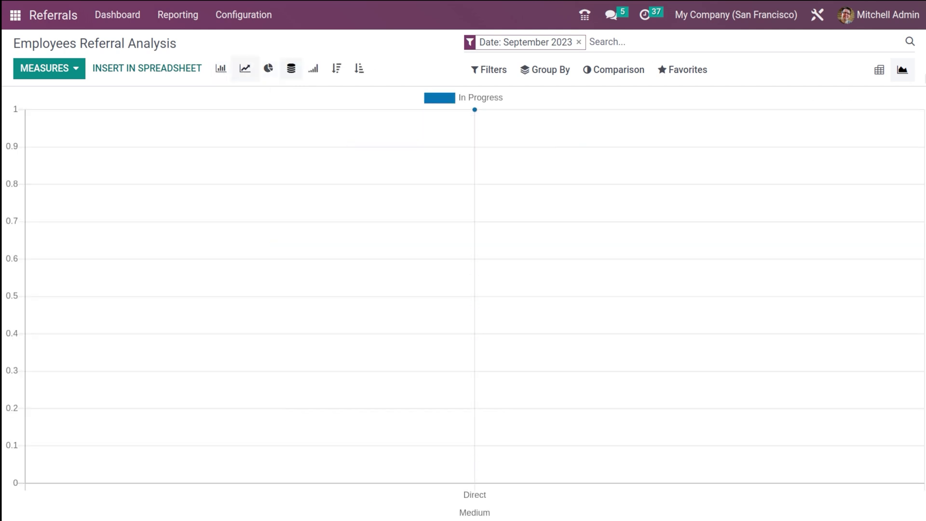
left_click(879, 70)
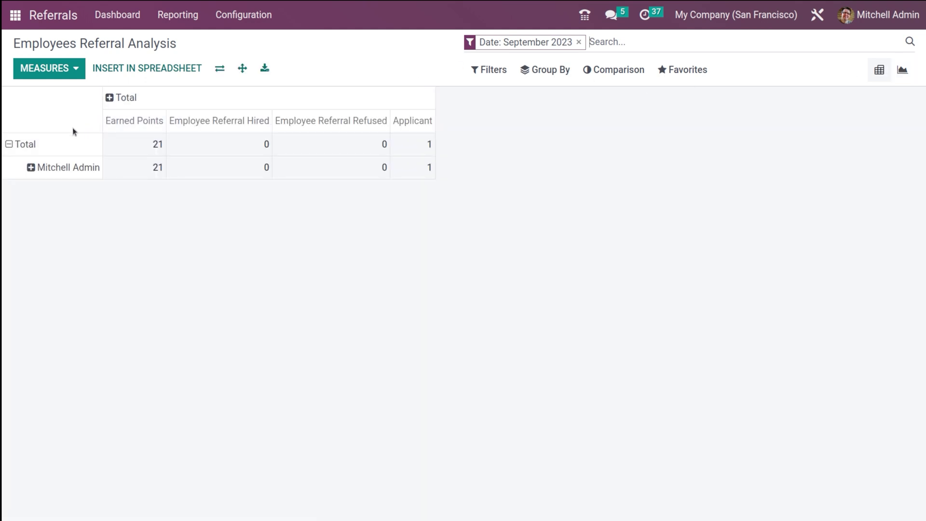
Step: Try the Points Given For Not Hired measure in the pivot table, leaving it deselected
left_click(53, 70)
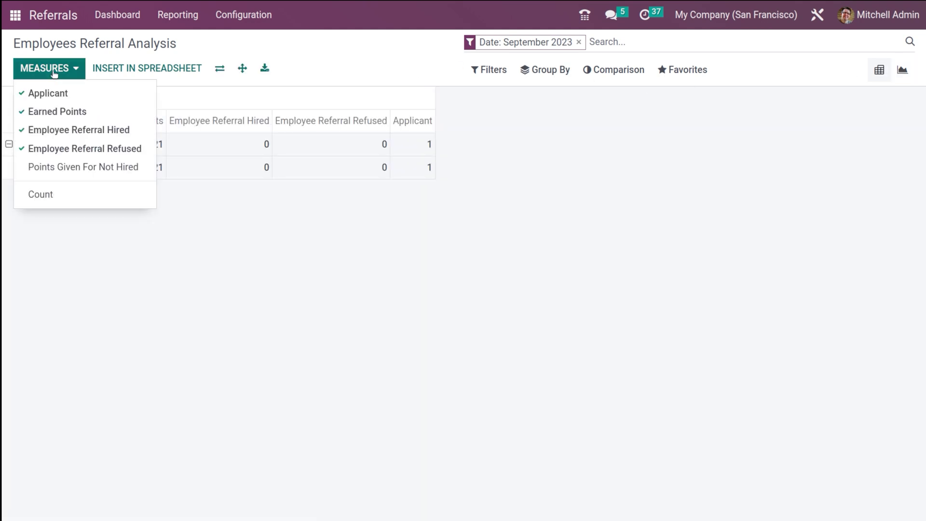
left_click(68, 167)
left_click(68, 167)
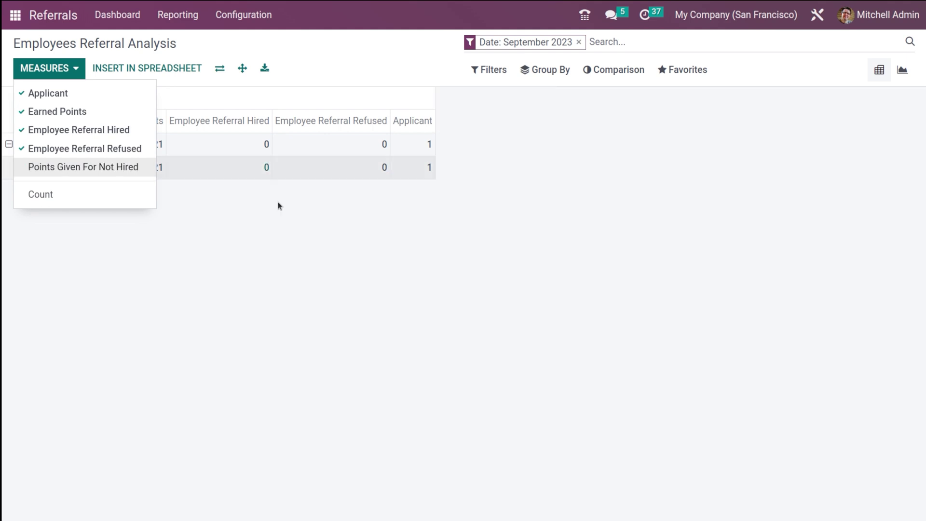
left_click(349, 236)
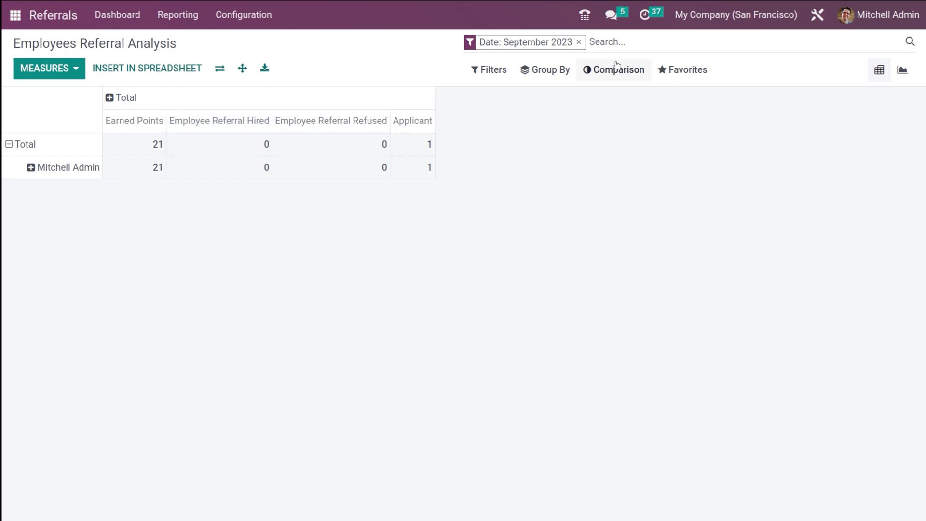
Step: View the report's comparison options and try grouping it by Employee, Job and Department, clearing each grouping
left_click(600, 72)
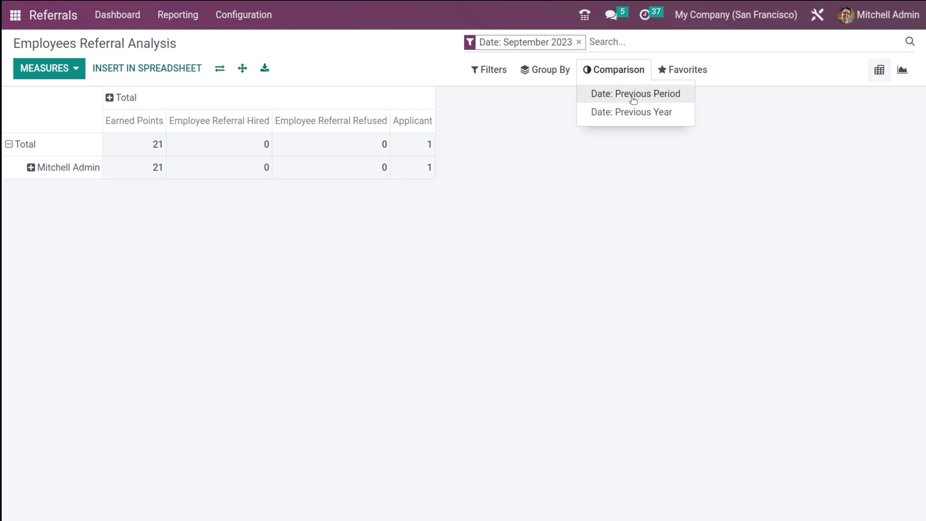
left_click(542, 71)
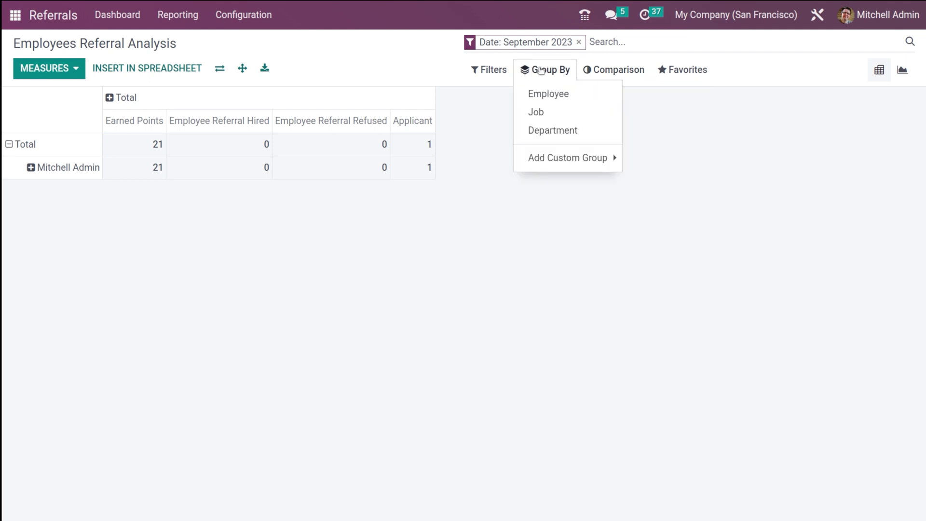
left_click(549, 93)
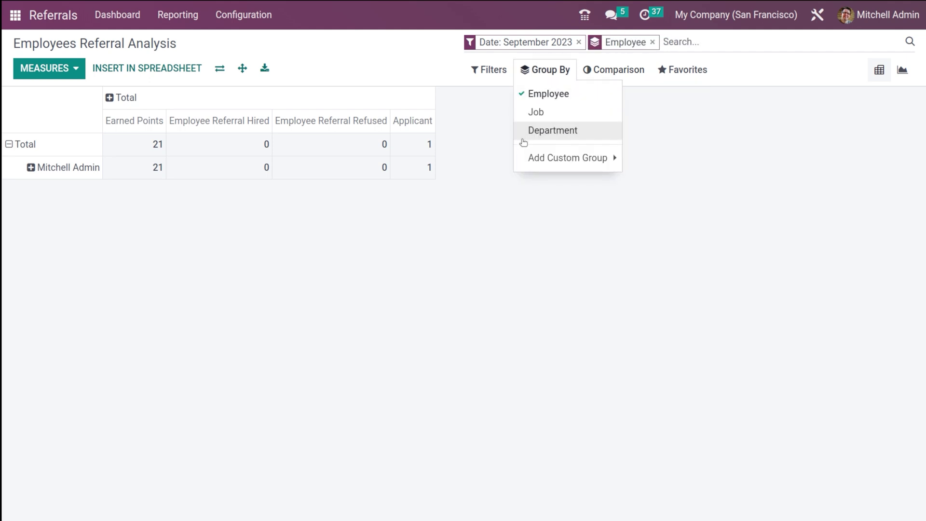
left_click(535, 111)
left_click(530, 94)
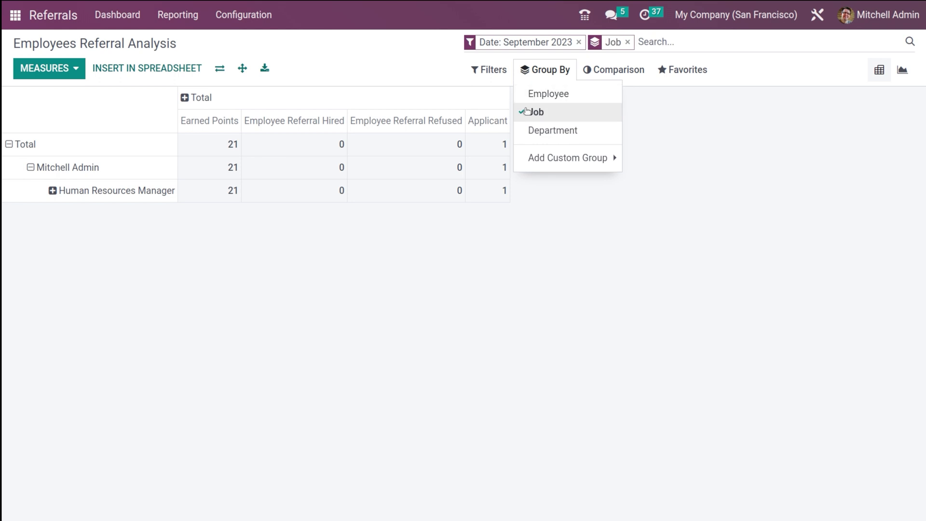
left_click(530, 112)
left_click(529, 131)
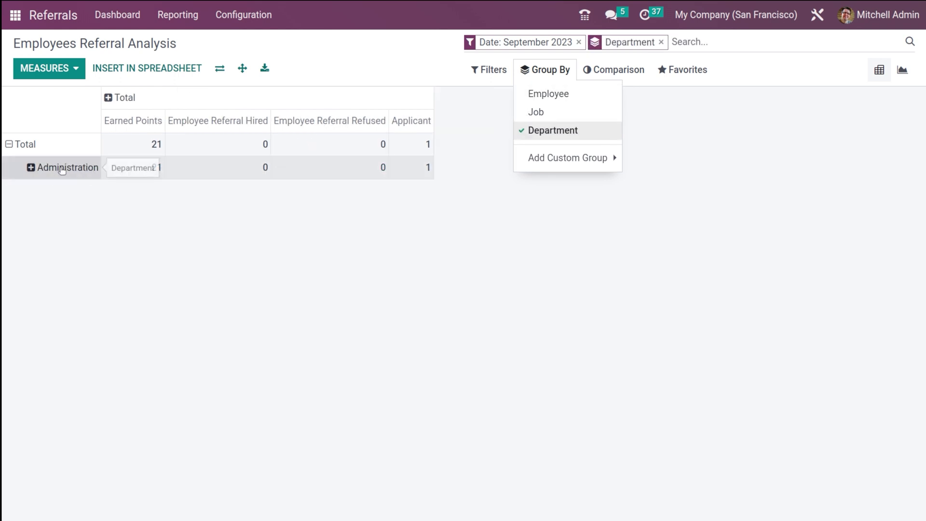
left_click(600, 136)
Step: View the period options of the report's date filter without changing the filter
left_click(489, 69)
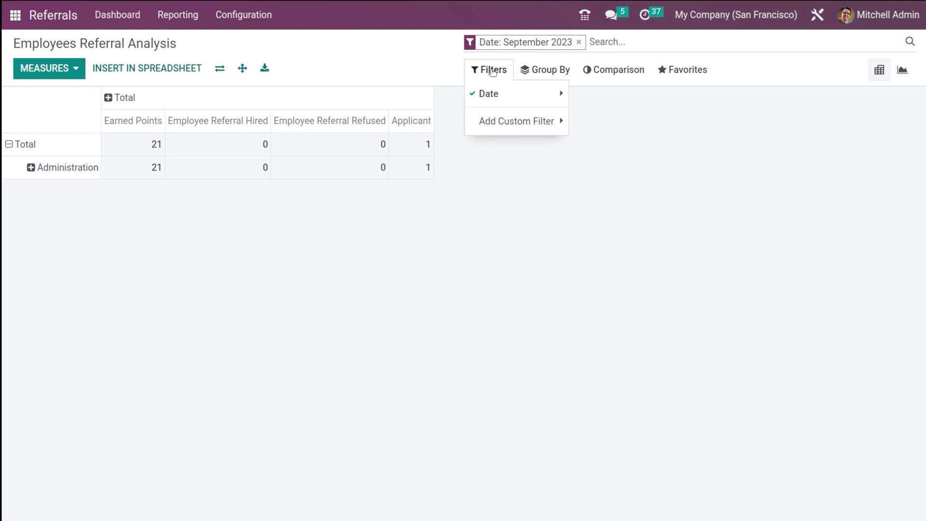
left_click(486, 94)
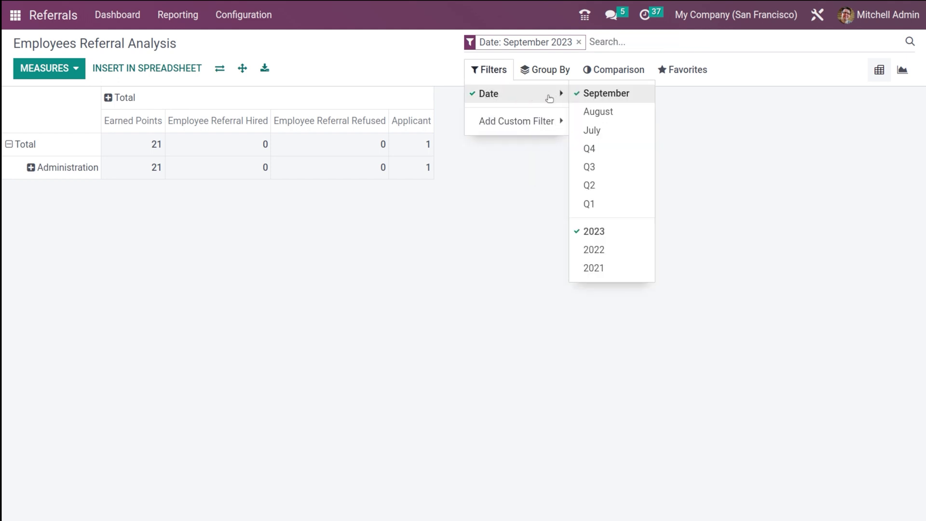
left_click(560, 191)
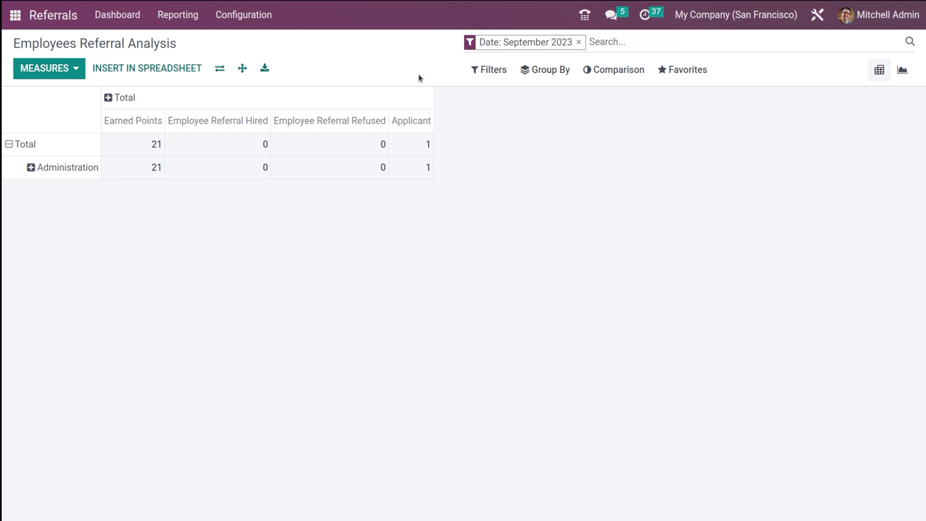
Step: Create a new reward in the rewards configuration with the product name Bottle and a cost of 50 points
left_click(238, 19)
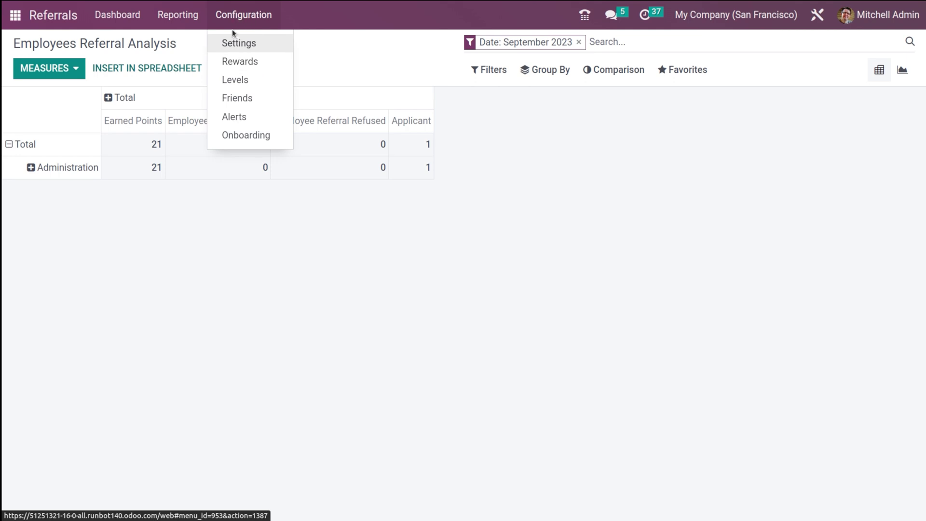
left_click(236, 65)
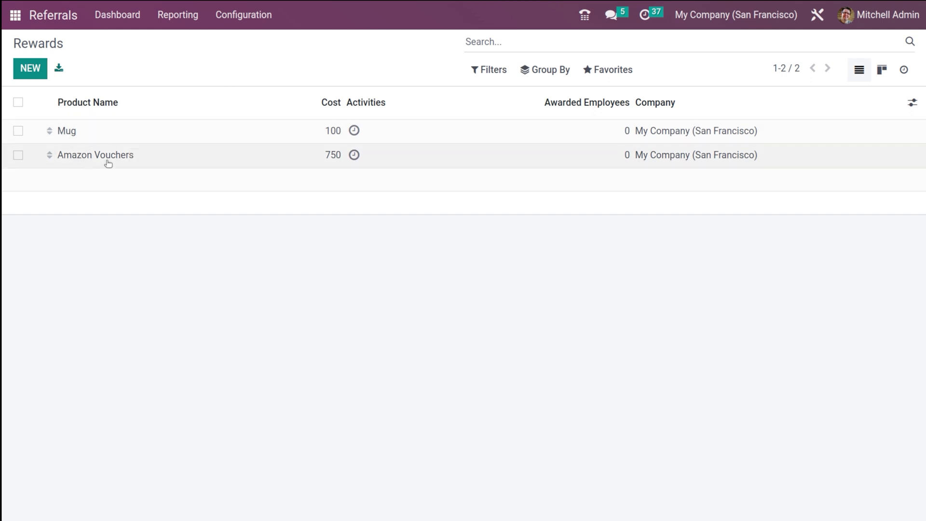
left_click(30, 75)
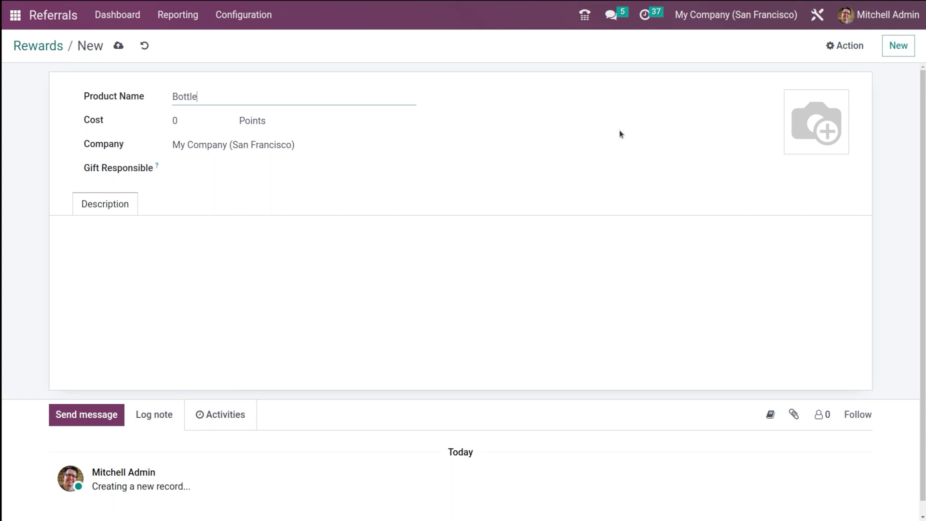
mouse_move(834, 104)
left_click(185, 118)
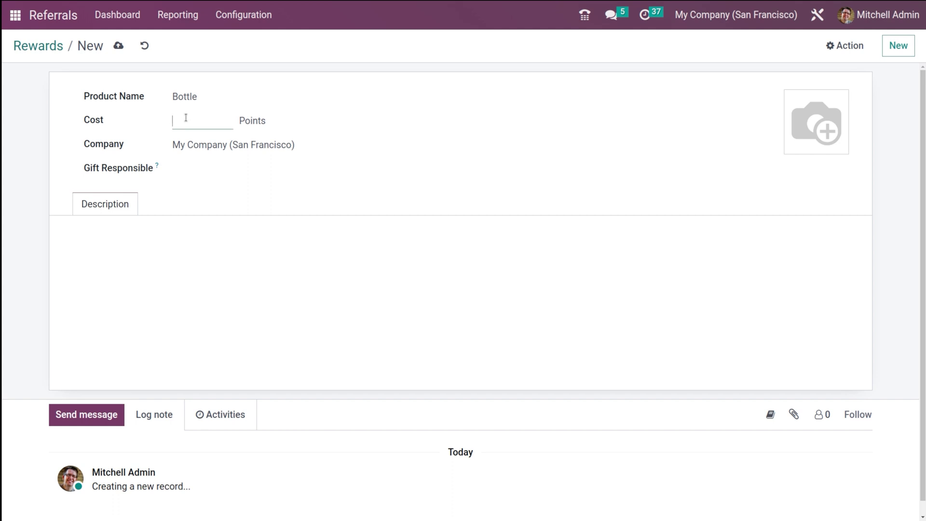
type("50")
Step: Try assigning a gift responsible to the Bottle reward, clearing the field again
left_click(183, 170)
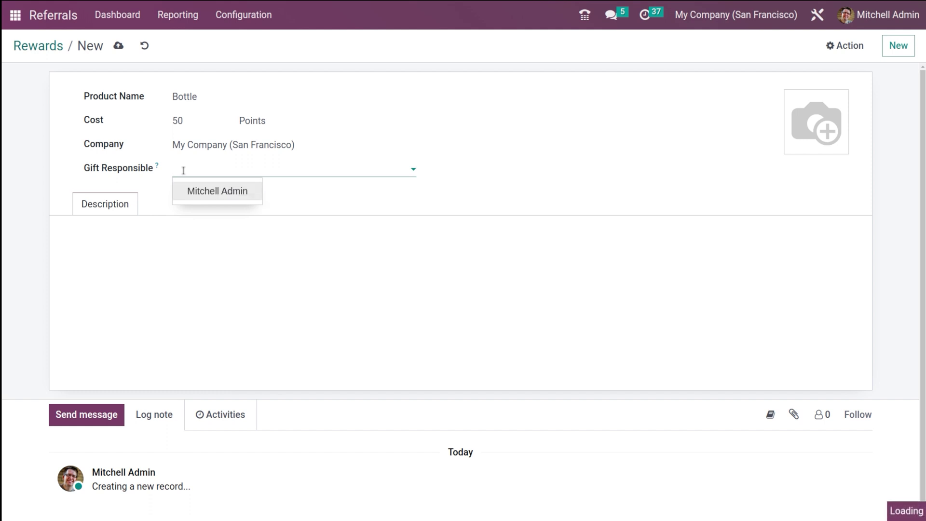
left_click(199, 193)
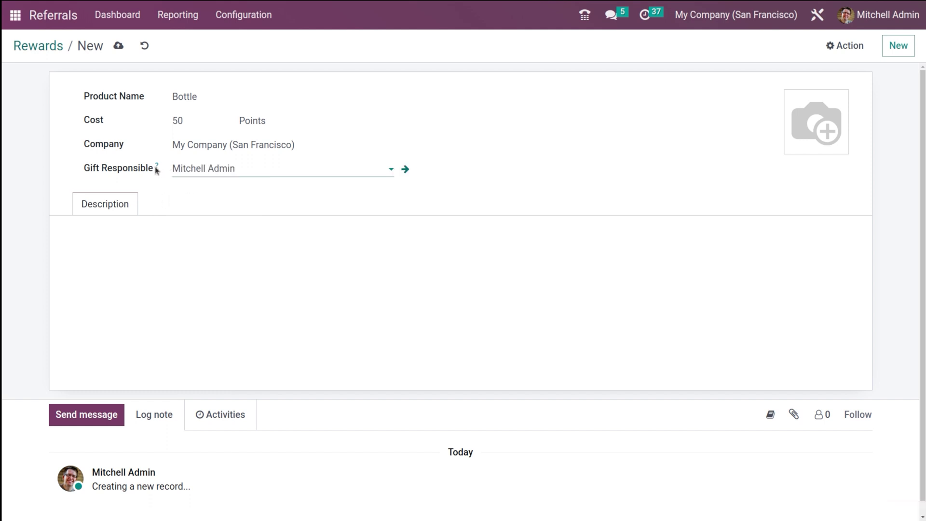
mouse_move(158, 168)
key("BackSpace")
key("BackSpace")
key("BackSpace")
key("BackSpace")
key("BackSpace")
key("BackSpace")
key("BackSpace")
key("BackSpace")
key("BackSpace")
key("BackSpace")
key("BackSpace")
key("BackSpace")
key("BackSpace")
key("BackSpace")
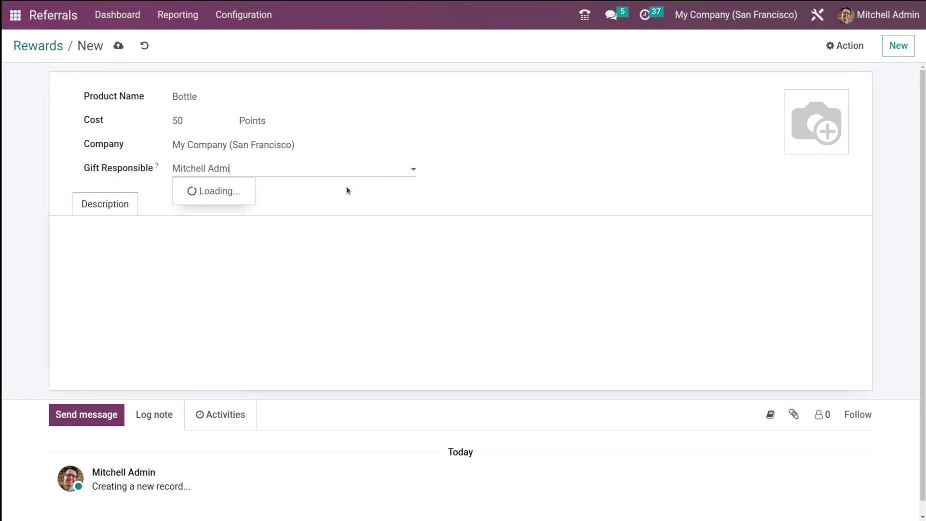
left_click(346, 186)
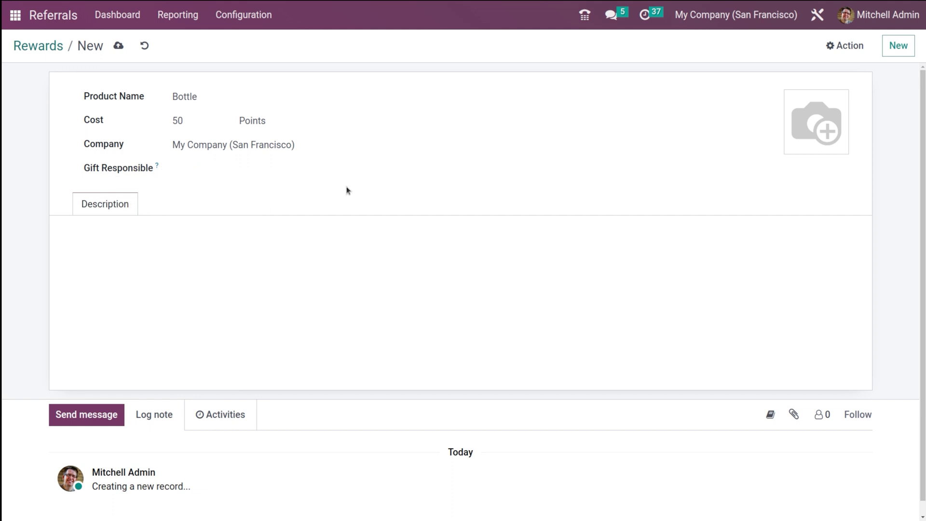
Step: Give the Bottle reward the description "This product is yours if you have 50 points", save it and return to the rewards list
left_click(118, 46)
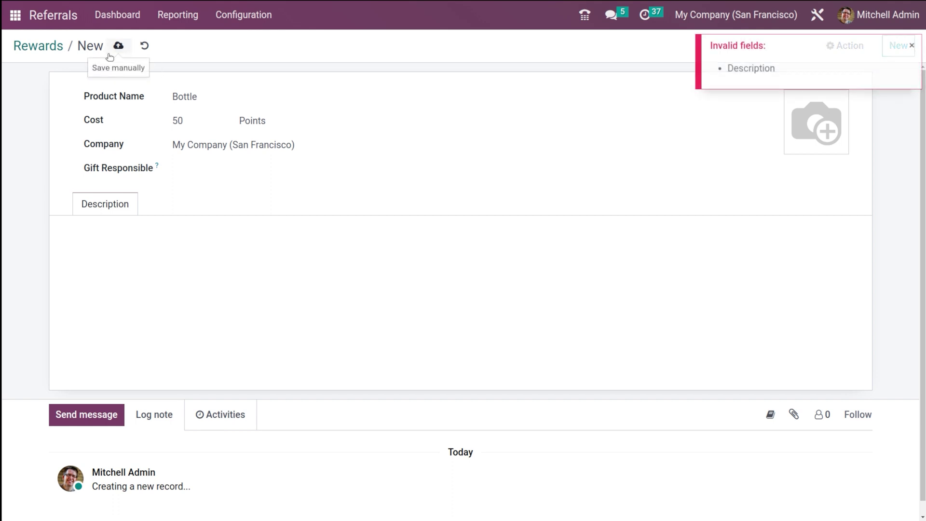
left_click(138, 238)
type("This product is yours if you have 50 points")
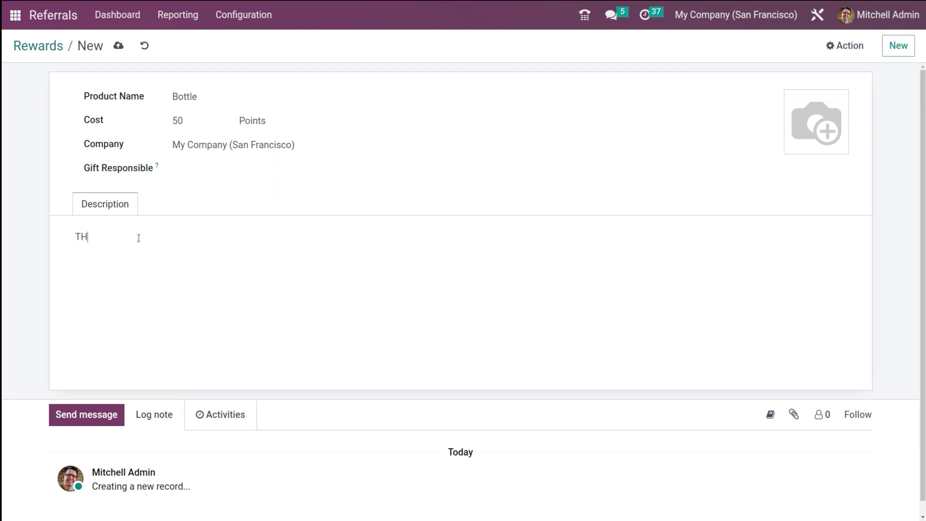
left_click(119, 45)
left_click(37, 45)
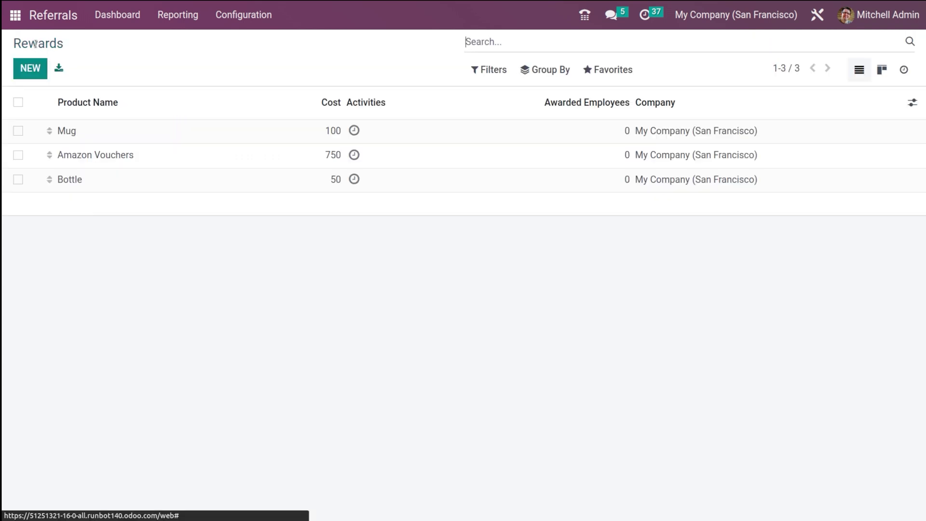
Step: View the rewards available from the Referrals dashboard and the configured levels with their required points
left_click(89, 18)
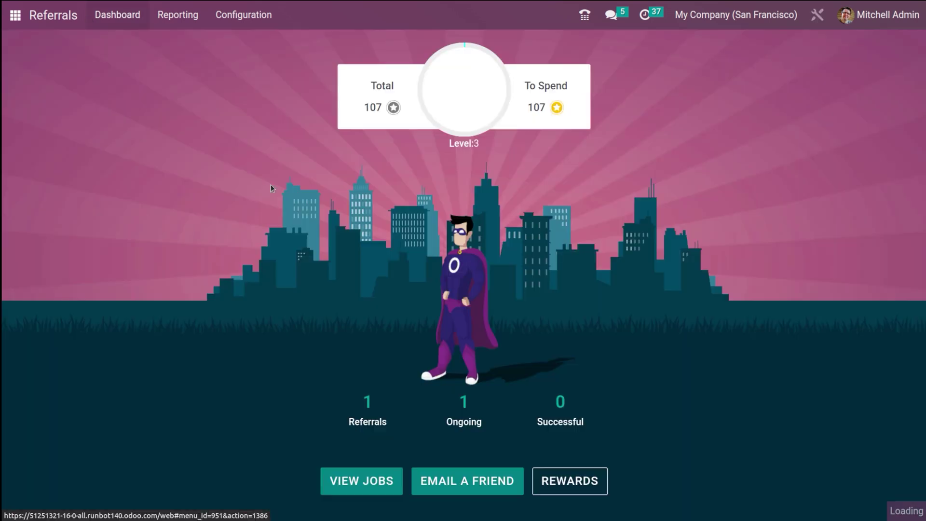
left_click(569, 483)
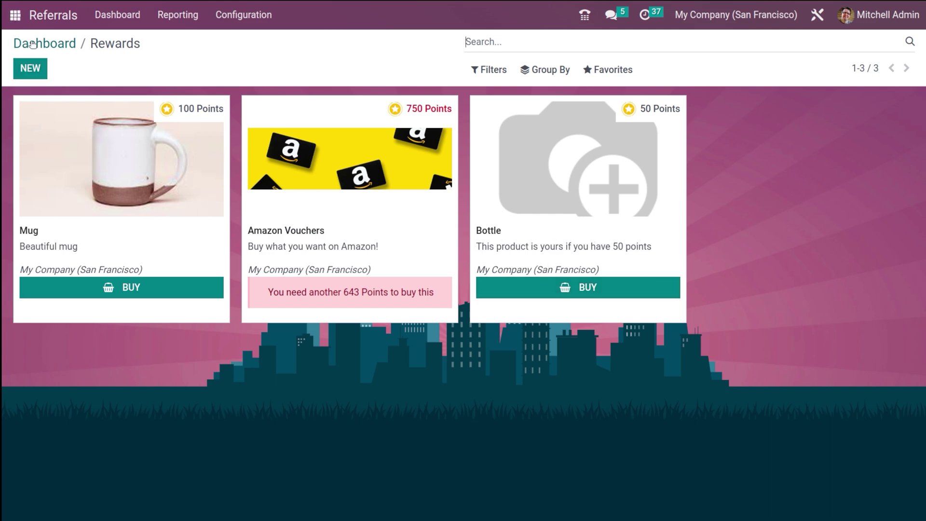
left_click(268, 22)
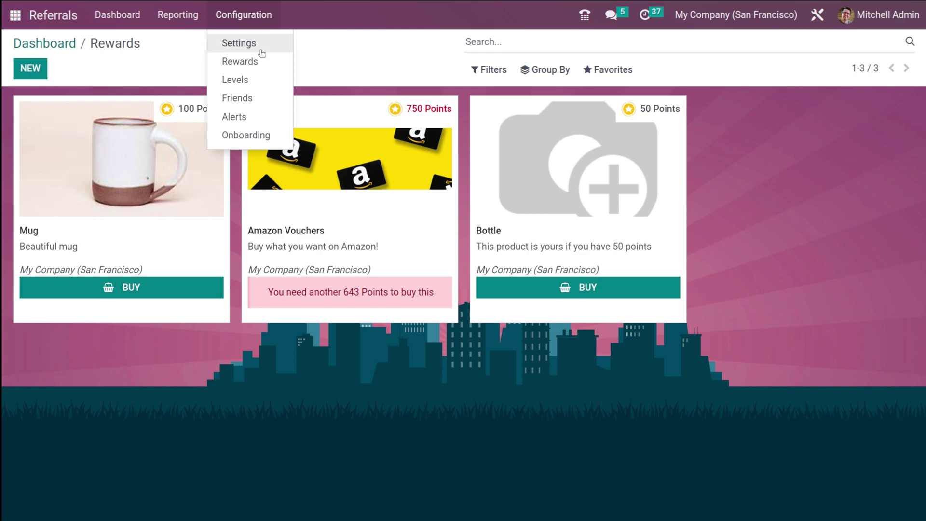
left_click(246, 75)
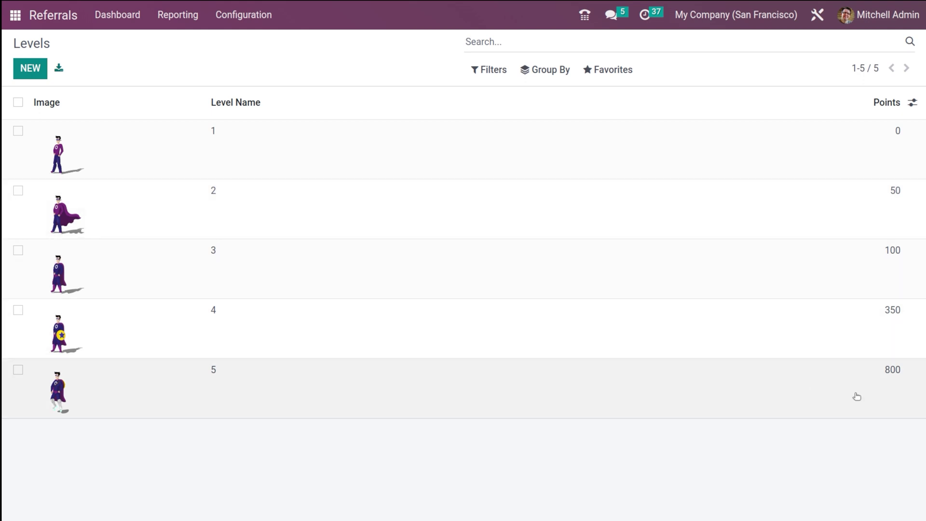
Step: Try to create a level named 6 requiring 1000 points without an image, discarding the record
left_click(17, 75)
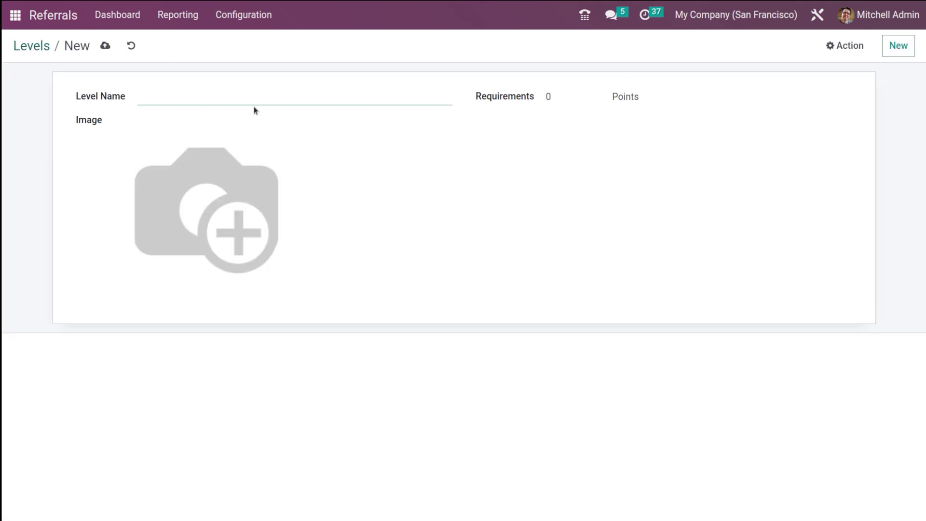
type("6")
key("BackSpace")
type("6")
left_click(566, 92)
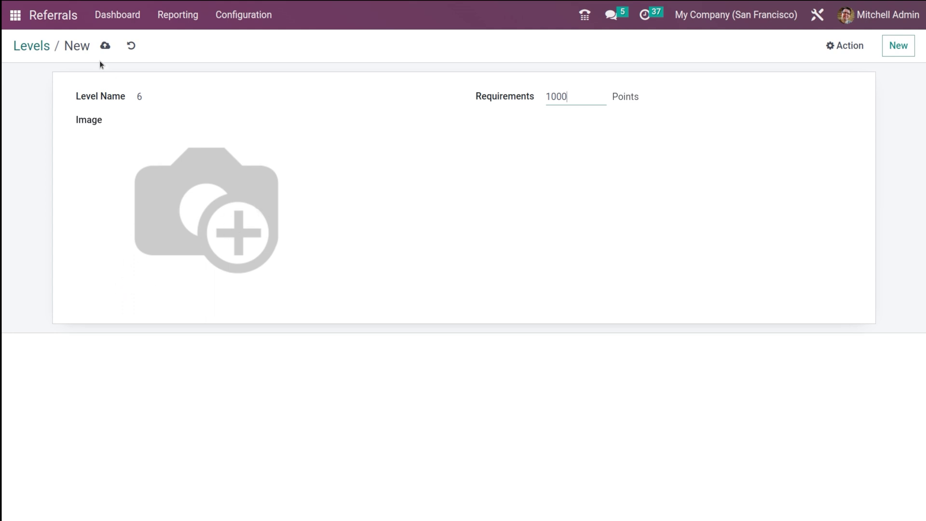
left_click(105, 46)
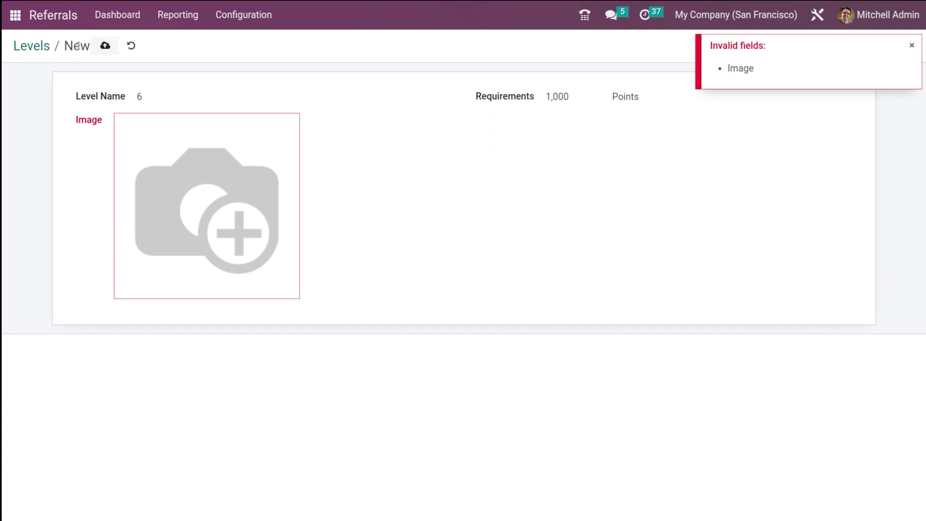
left_click(130, 46)
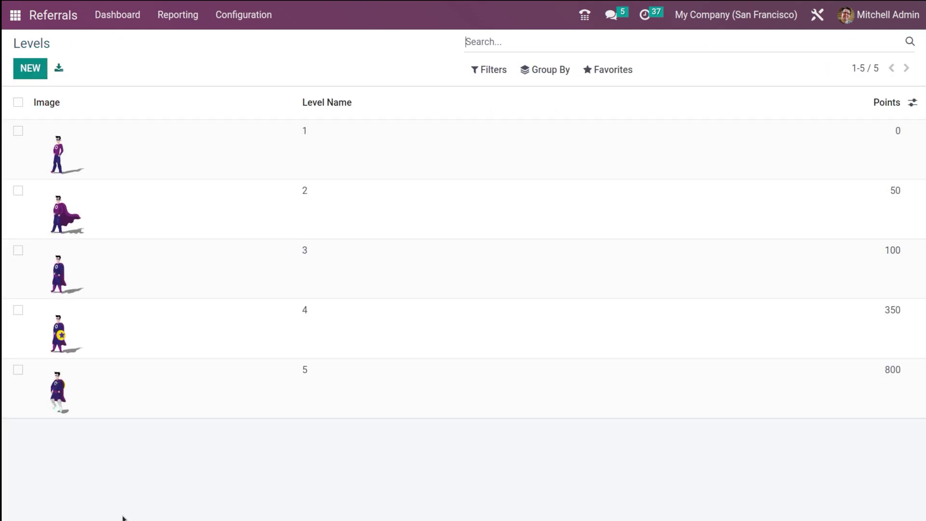
Step: View the filter and favorites options of the Levels list, including adding it to the dashboard, without applying any
left_click(497, 69)
mouse_move(619, 75)
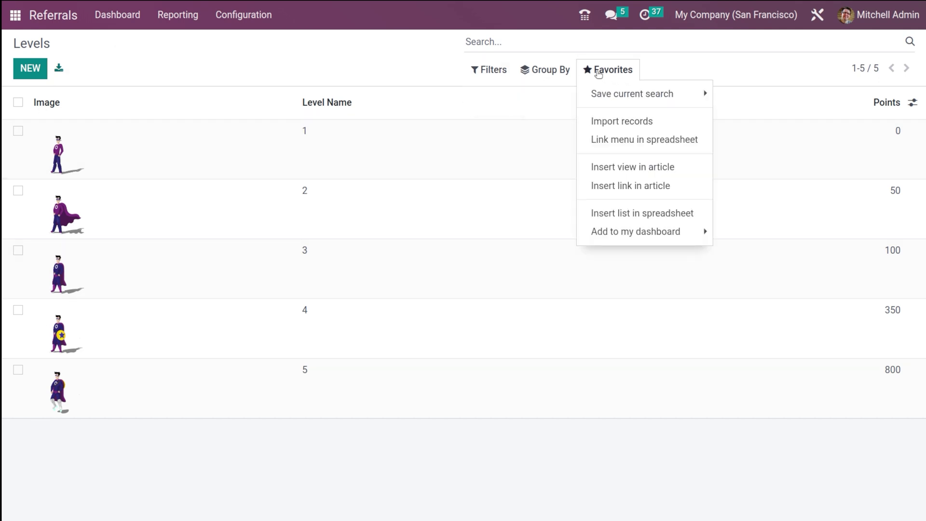
mouse_move(512, 78)
left_click(636, 231)
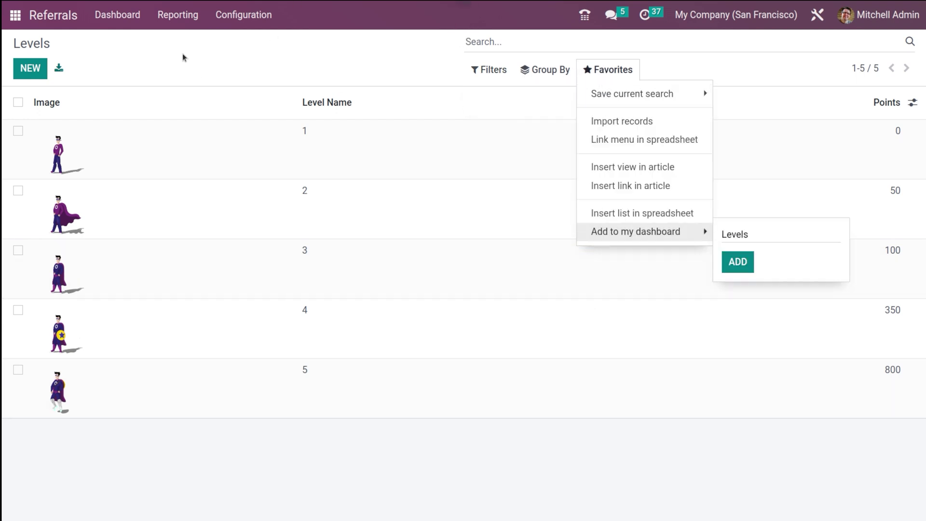
Step: View the Friends configuration list and the blank form for a new friend, returning to the list without creating one
left_click(229, 19)
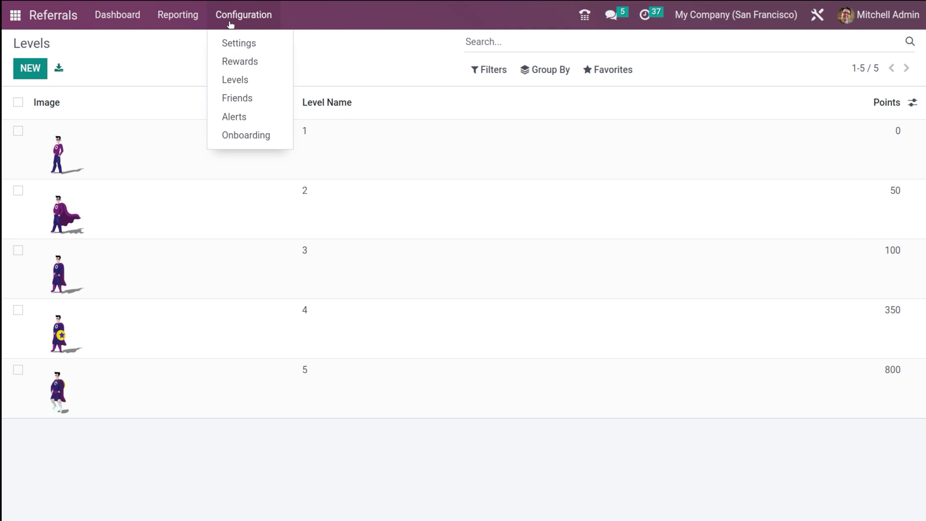
left_click(238, 103)
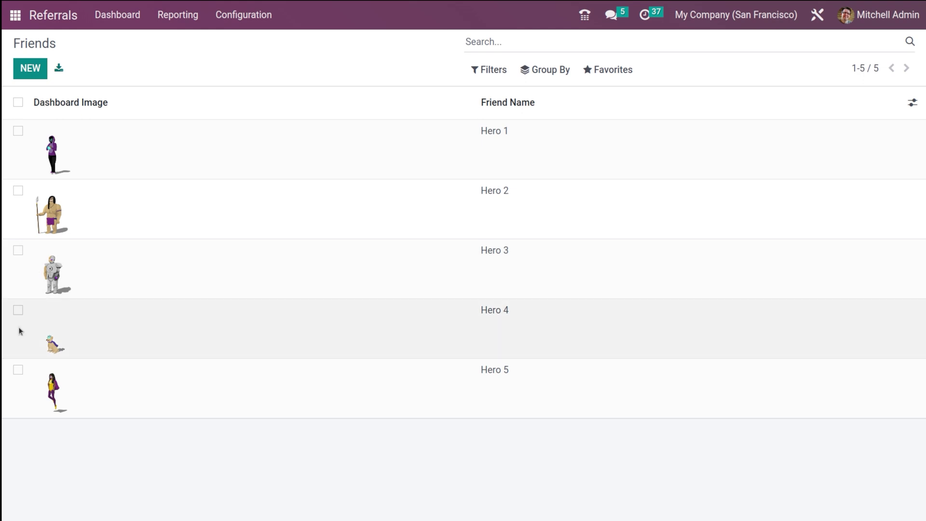
left_click(30, 77)
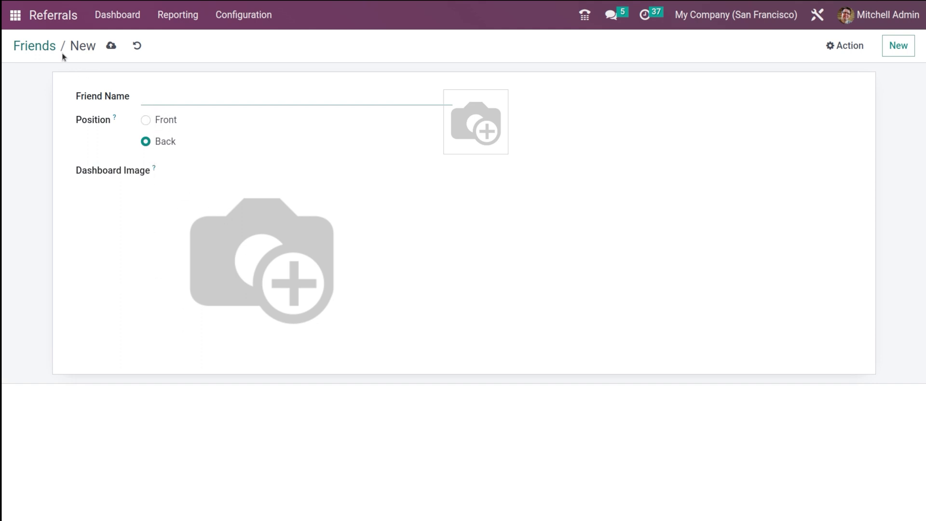
left_click(43, 45)
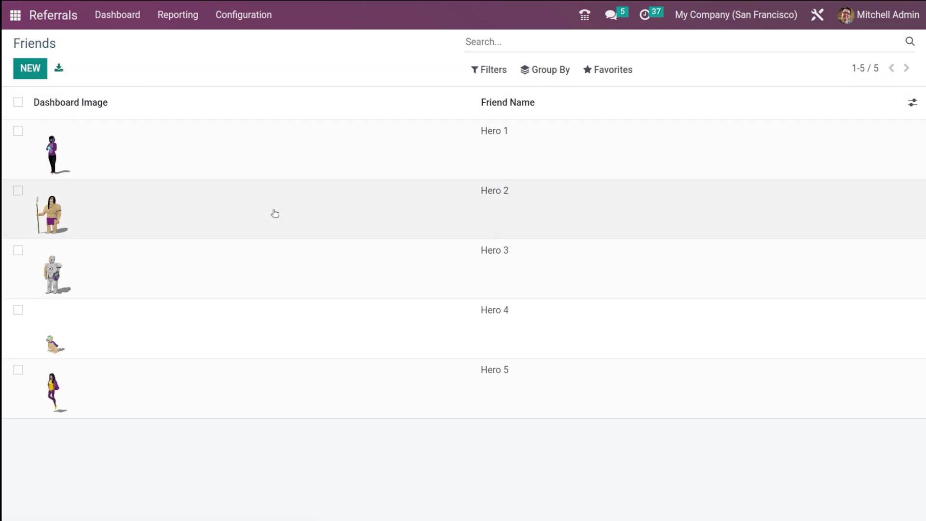
mouse_move(275, 213)
left_click(19, 72)
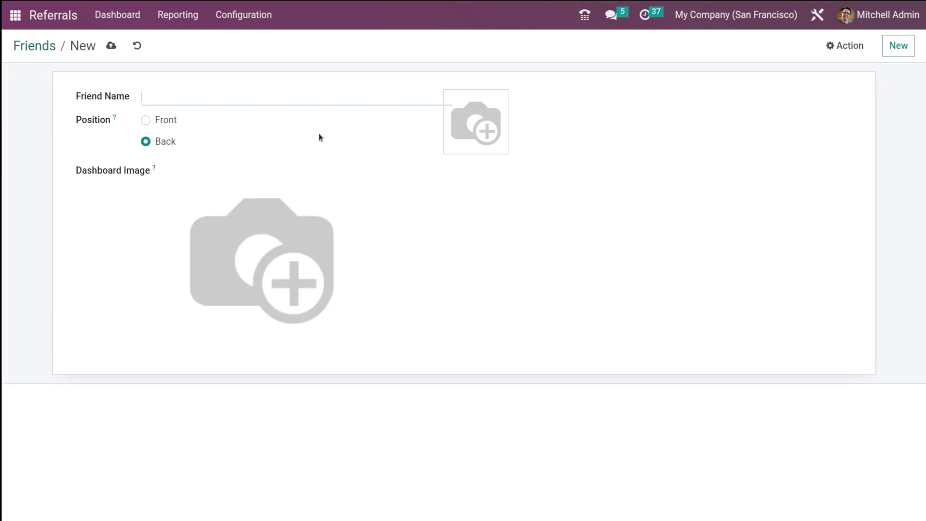
left_click(48, 47)
Step: Start a new referral alert running from 09/21/2023 to 09/28/2023
left_click(265, 20)
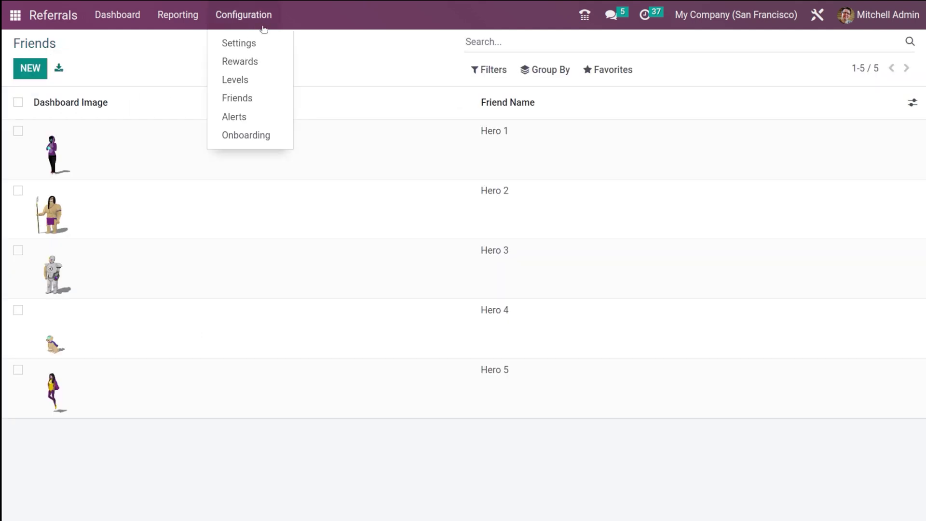
left_click(249, 116)
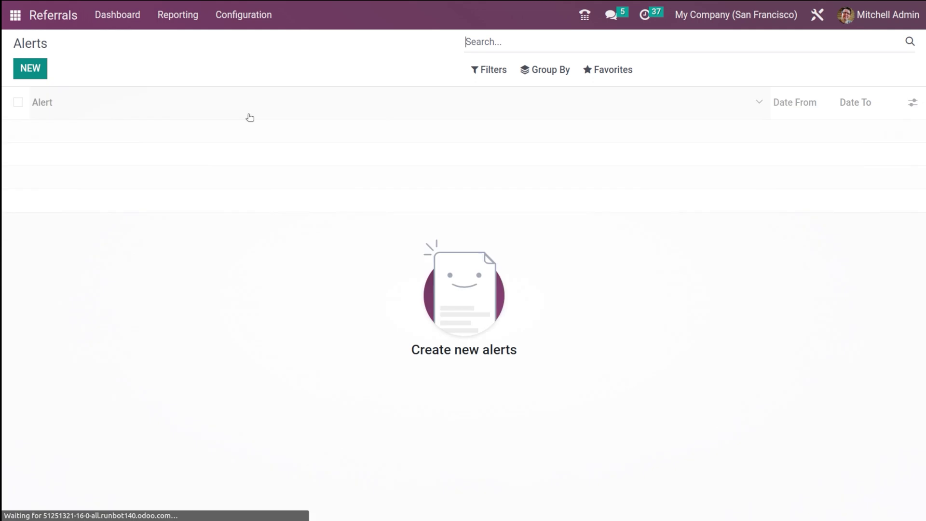
left_click(35, 77)
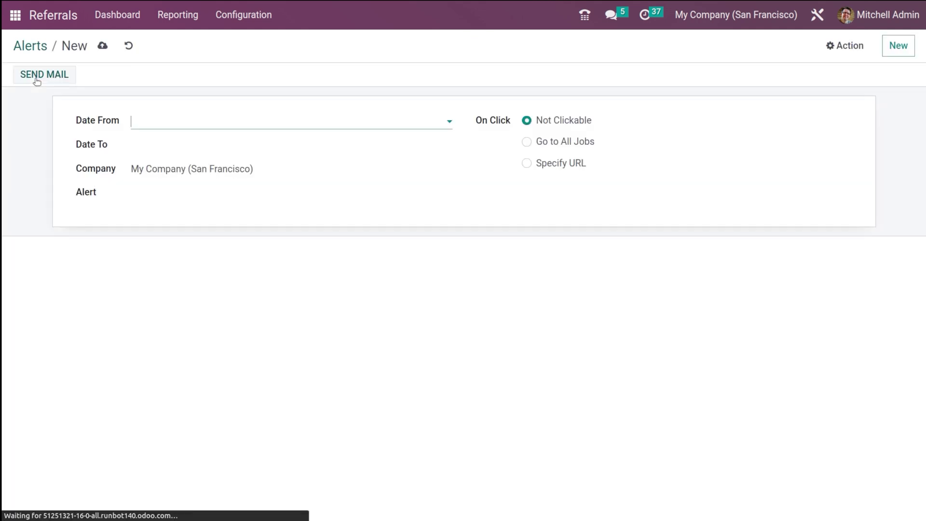
left_click(149, 124)
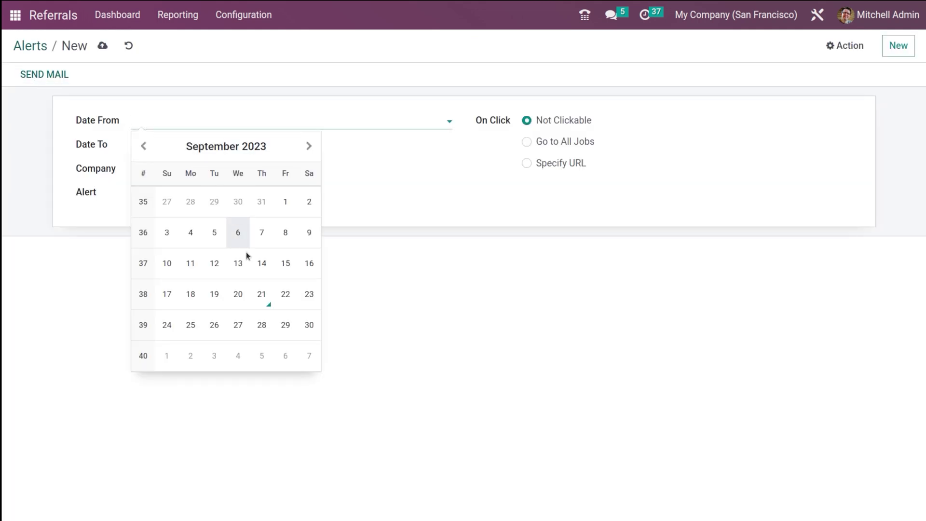
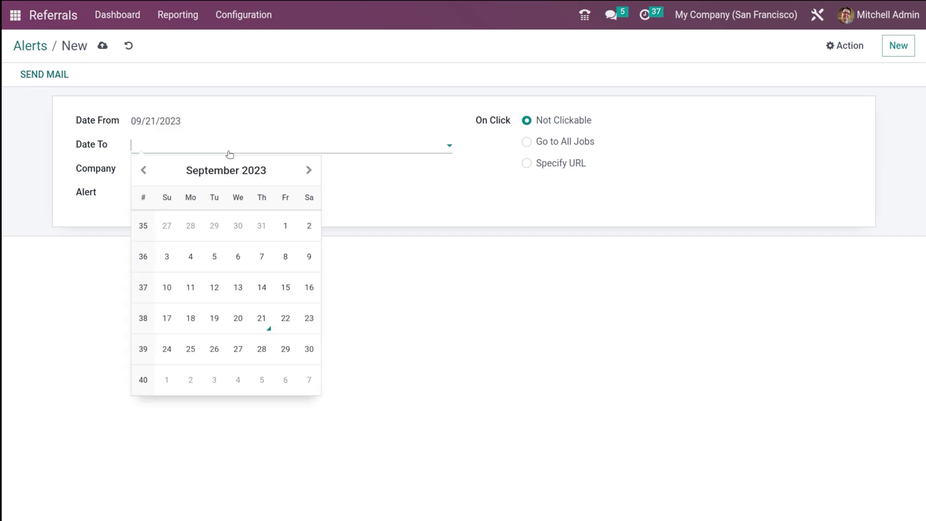
left_click(261, 347)
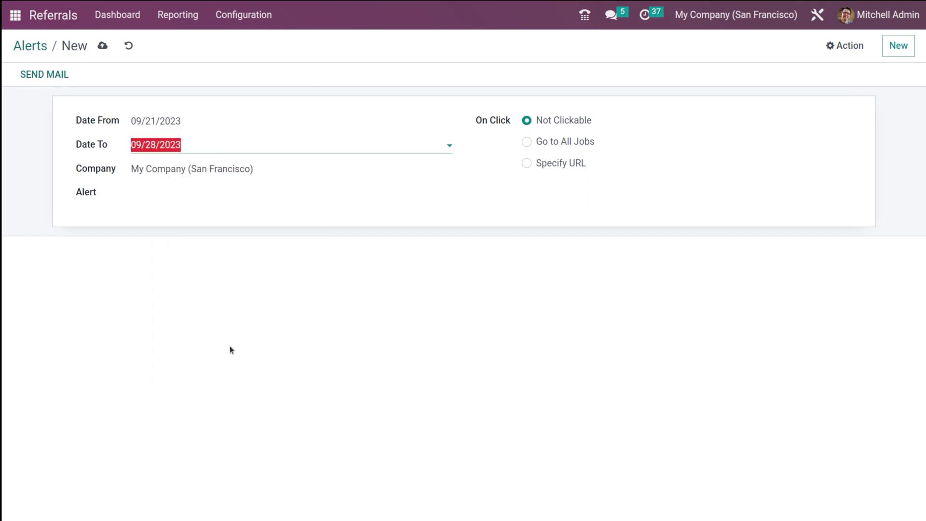
Step: Enter "this is a new alert" as the alert text and save the alert
left_click(139, 193)
type("this")
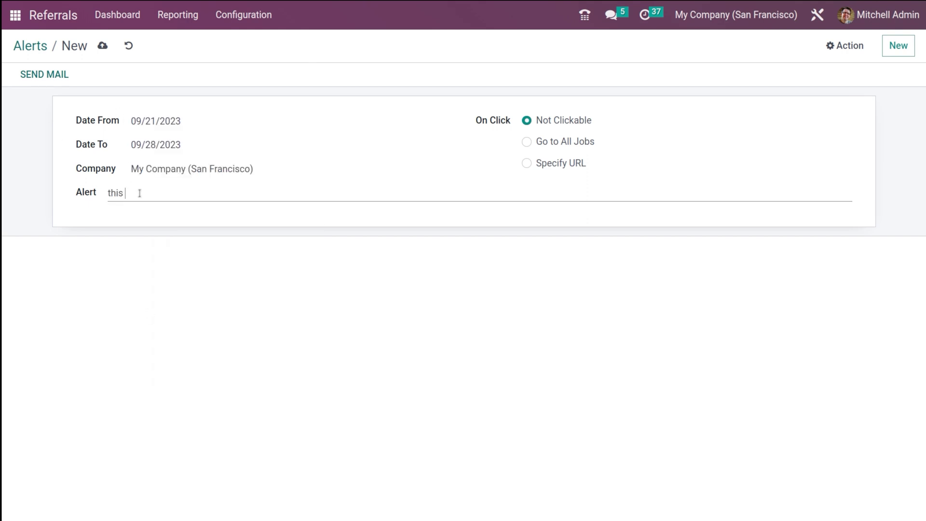
type(" is a new alwe")
key("BackSpace")
key("BackSpace")
type("ert")
left_click(102, 46)
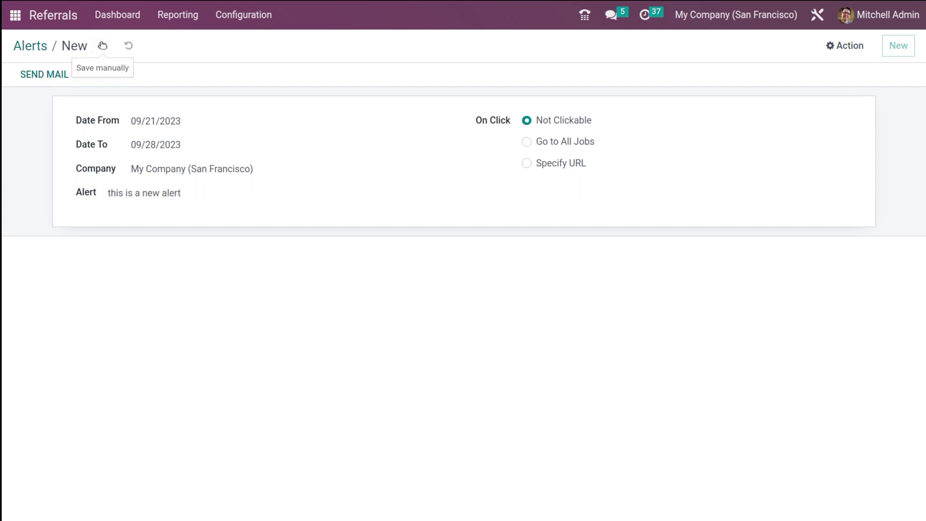
Step: Leave the alert record, view the alert on the Referrals dashboard and dismiss it there
left_click(30, 46)
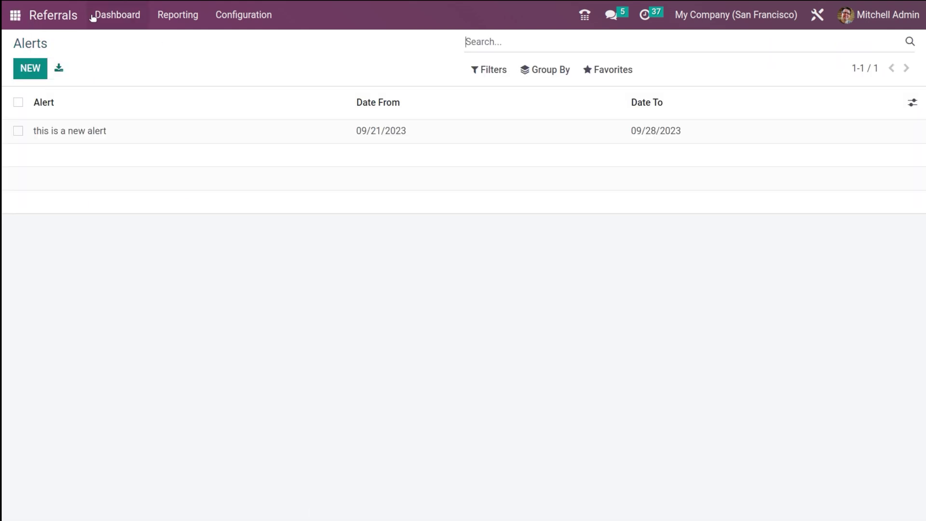
left_click(114, 14)
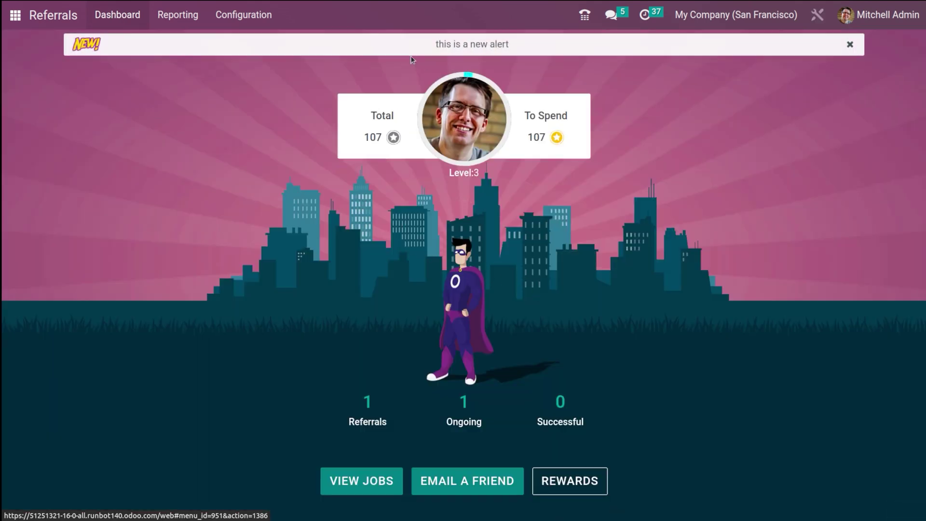
left_click(851, 45)
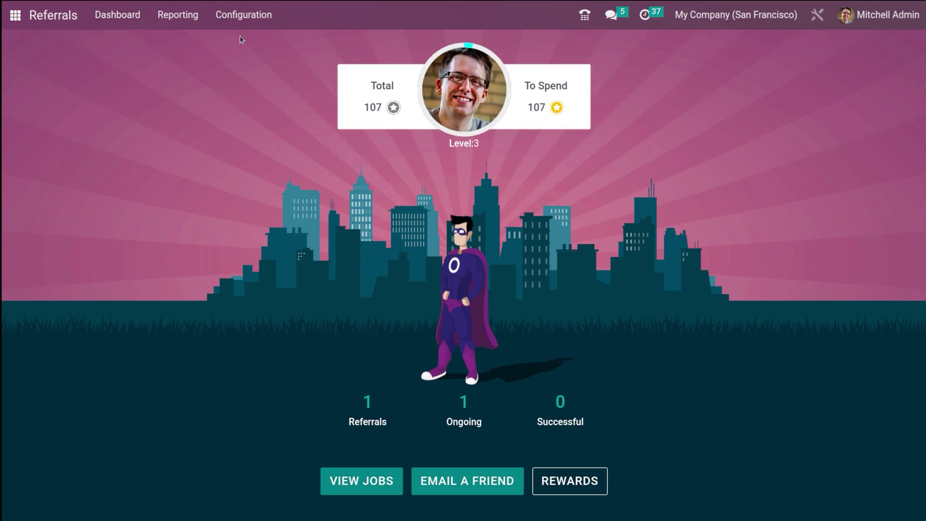
Step: Examine the On Click setting of the alerts "This is an alert", "new alert" and "click me", then return to the Alerts list
left_click(231, 16)
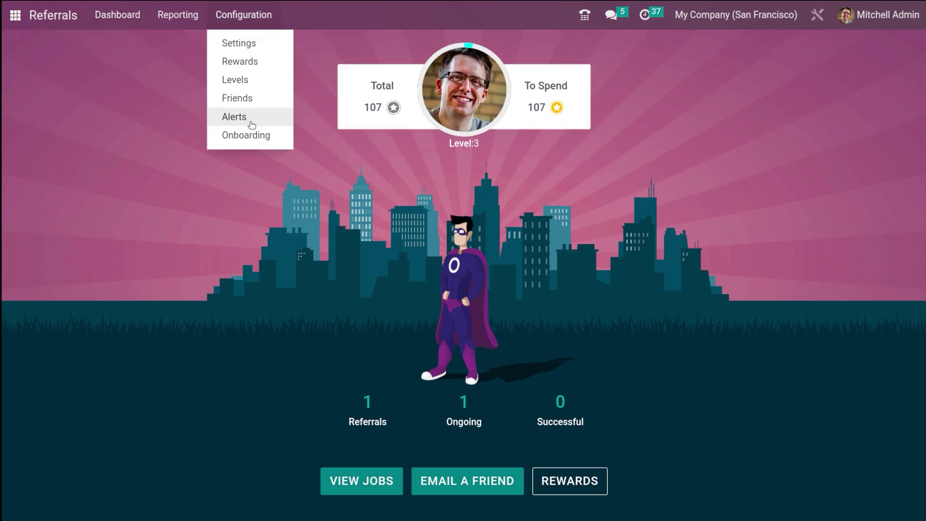
left_click(234, 116)
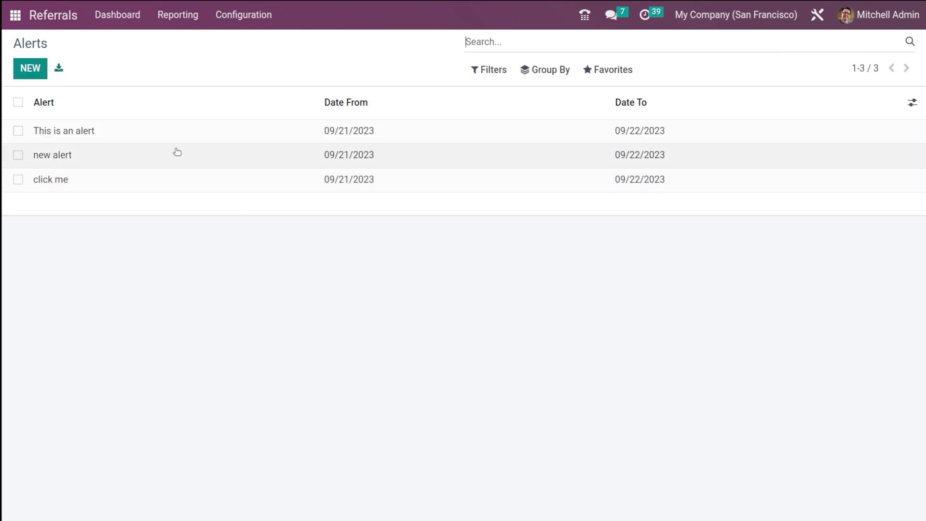
left_click(156, 138)
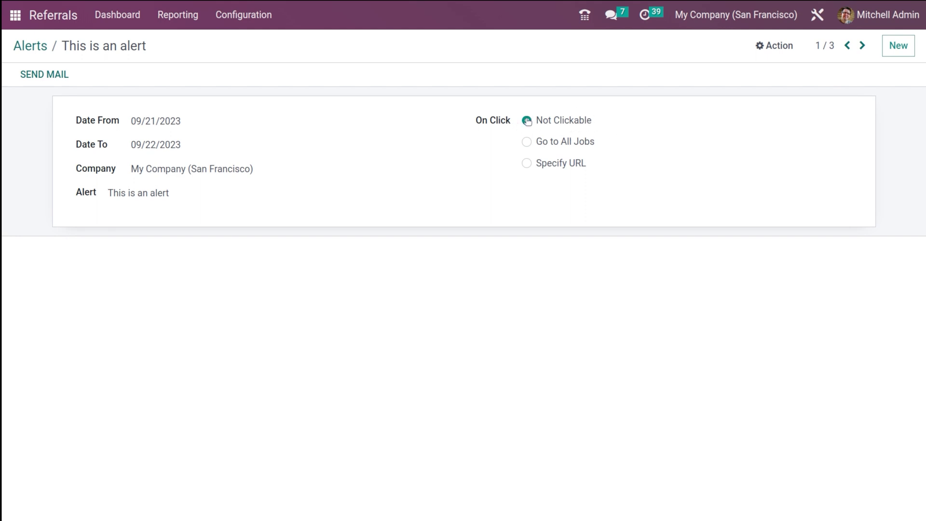
left_click(41, 48)
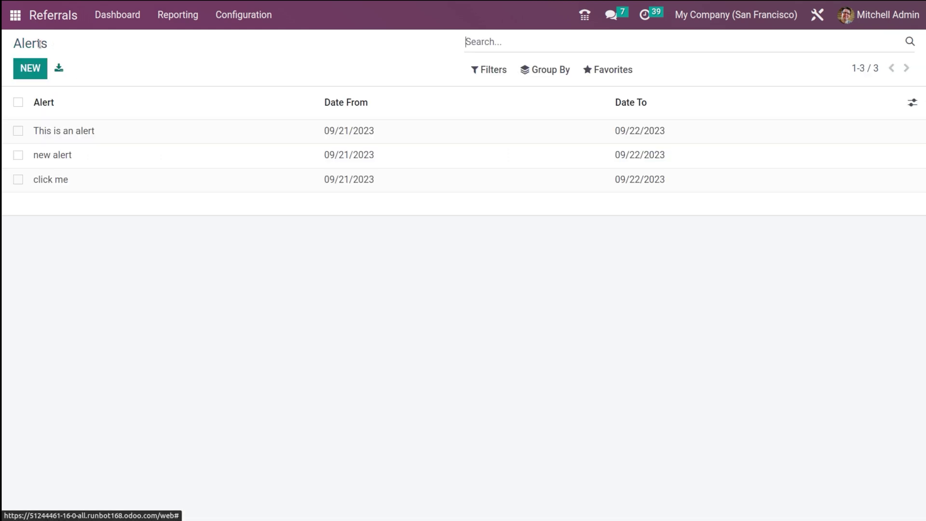
left_click(127, 159)
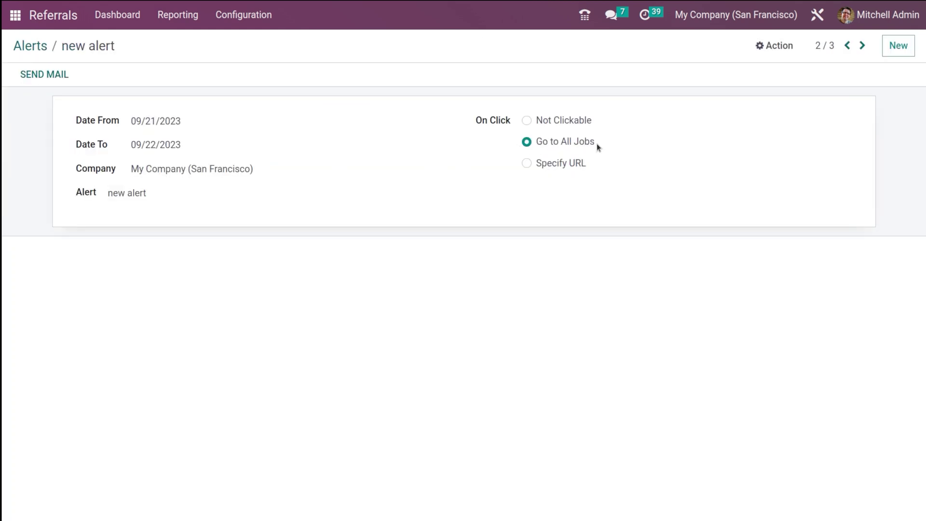
left_click(32, 49)
left_click(148, 177)
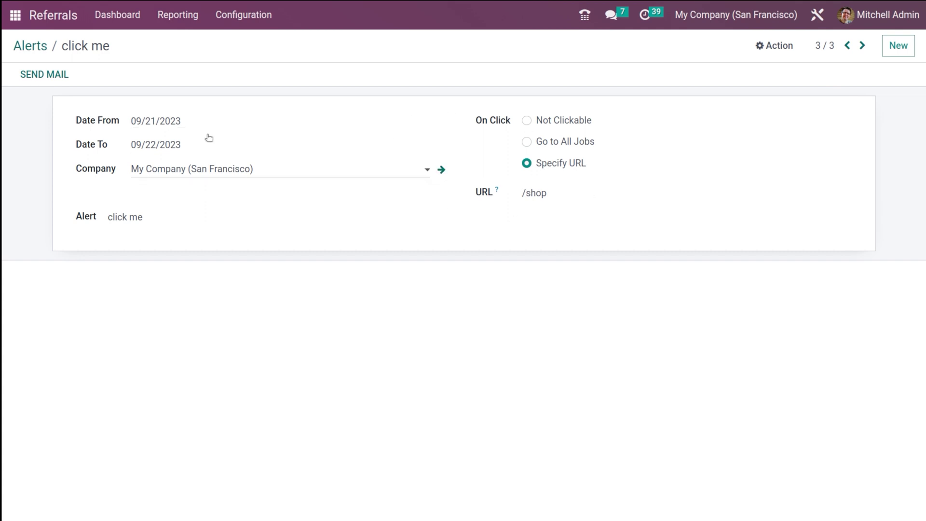
left_click(23, 47)
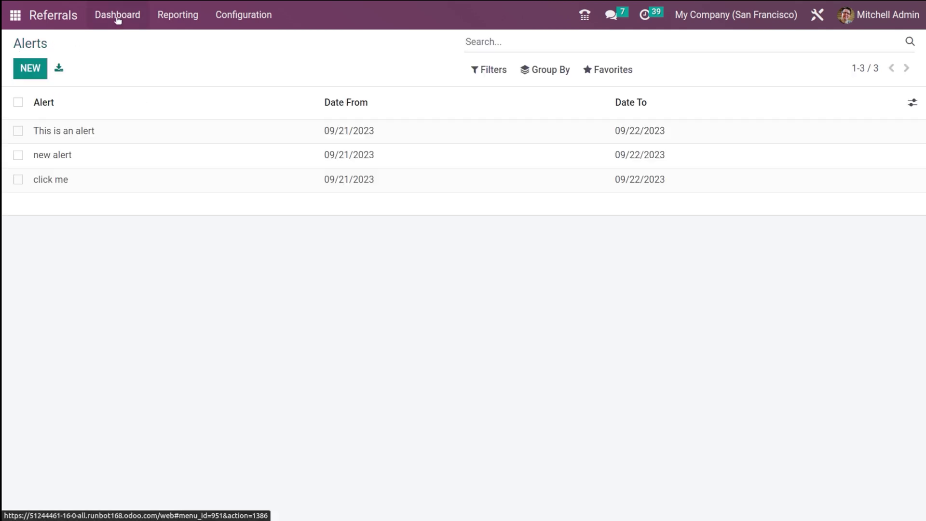
Step: Follow the "new alert" banner on the dashboard to its linked page, then reopen the Referrals app
left_click(117, 18)
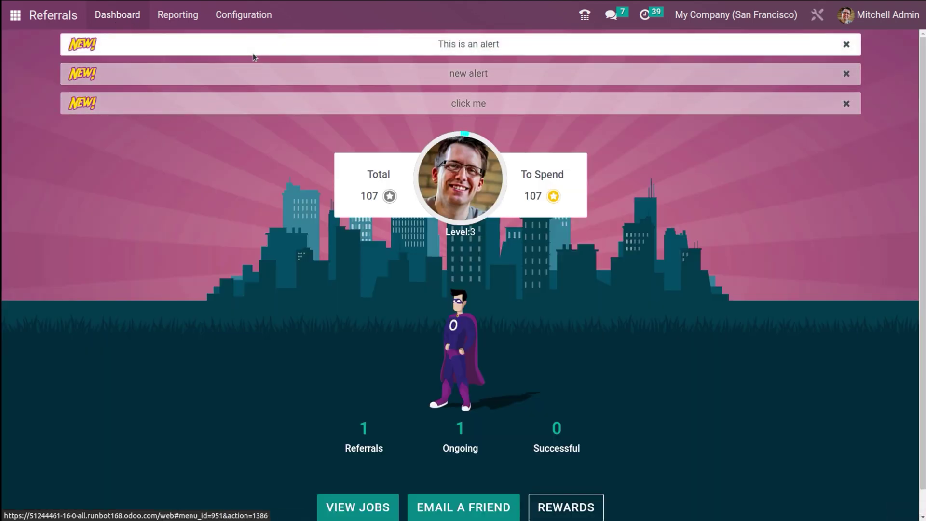
left_click(325, 72)
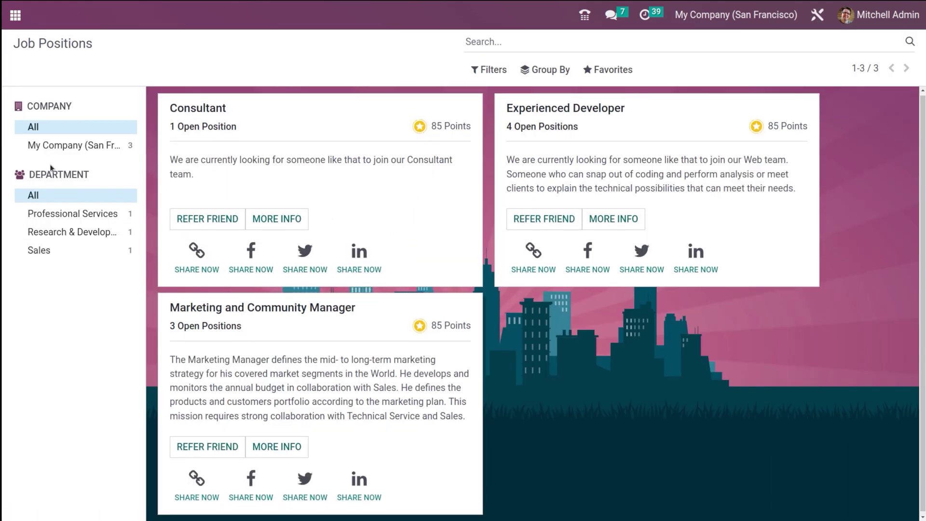
left_click(13, 18)
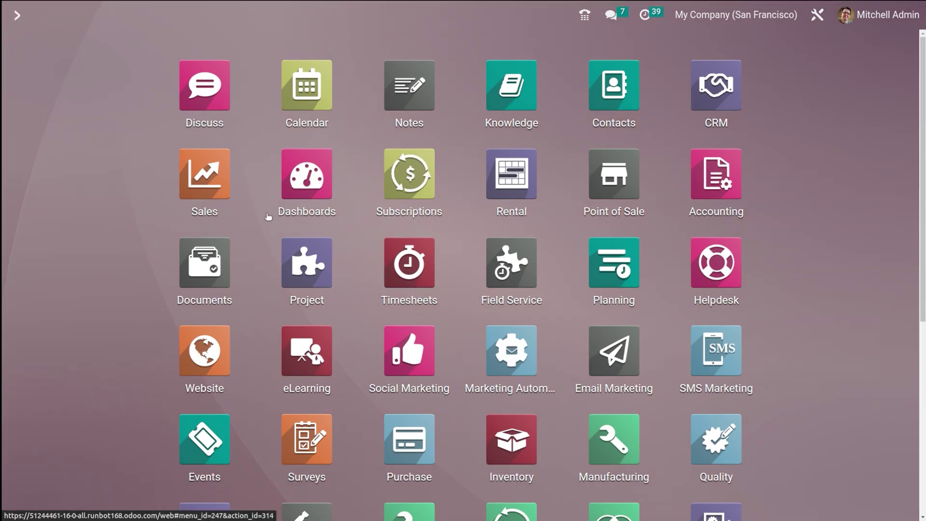
type("ref")
key("Down")
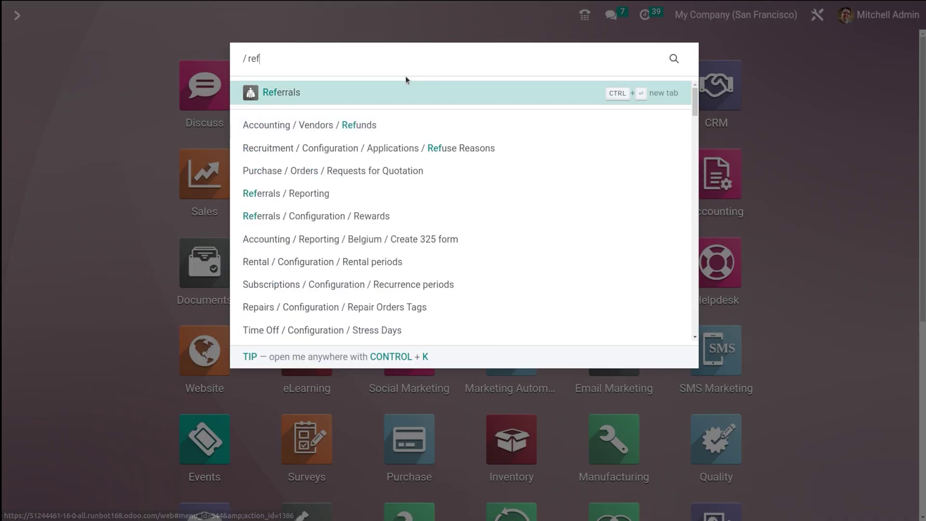
left_click(407, 89)
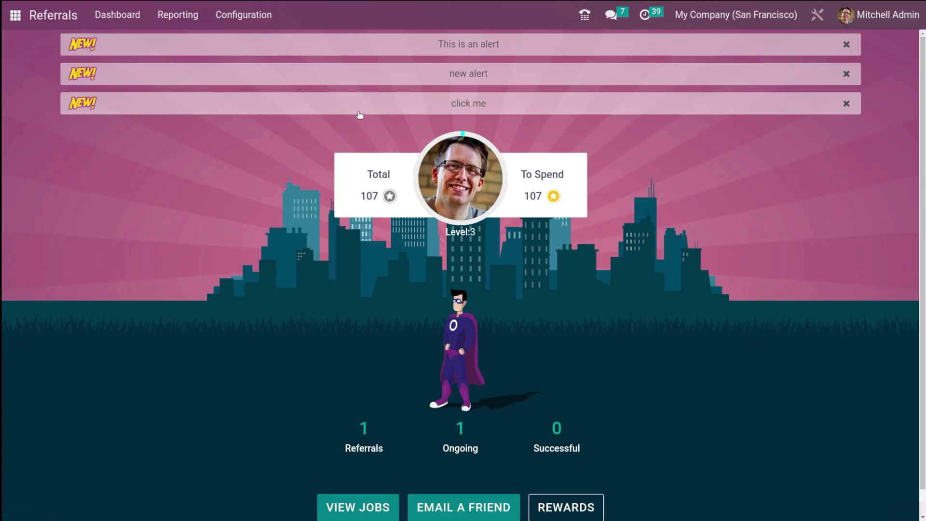
Step: Follow the "click me" banner on the dashboard to its specified URL, then reopen the Referrals app
left_click(419, 109)
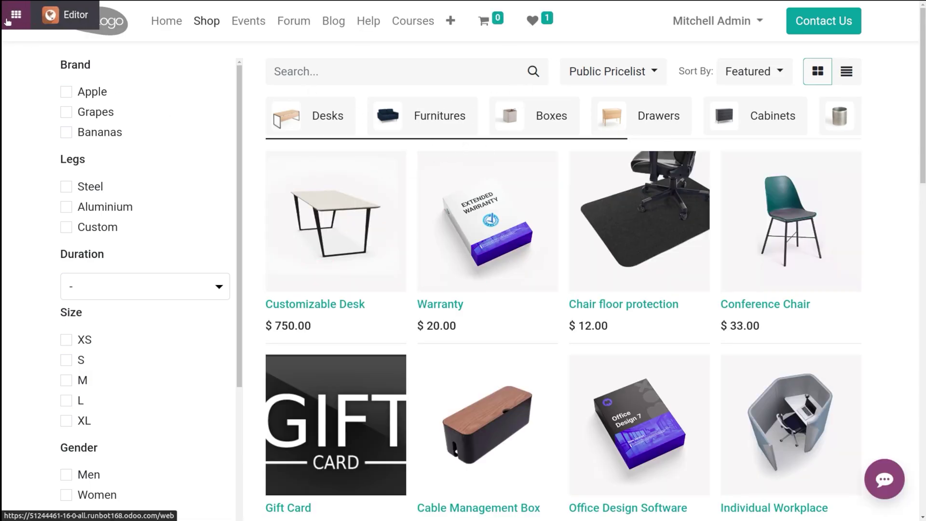
left_click(9, 20)
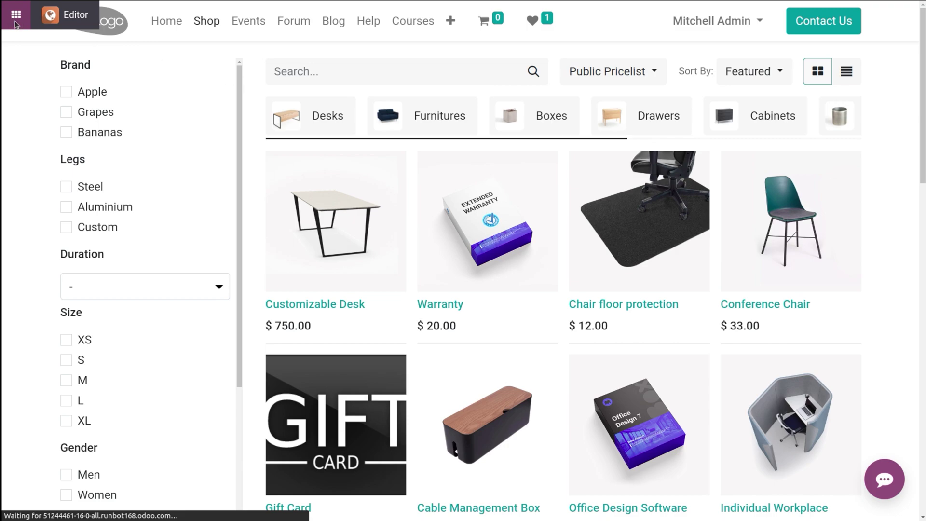
type("ref")
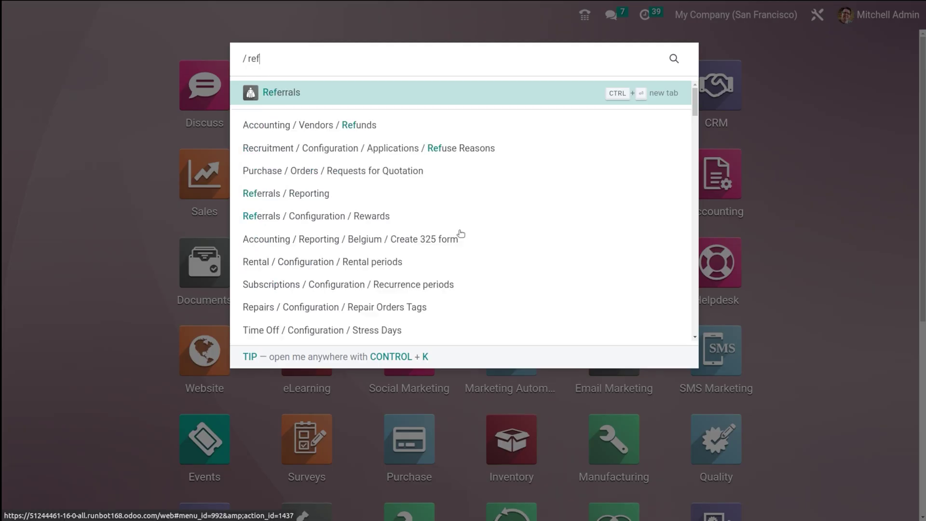
left_click(410, 92)
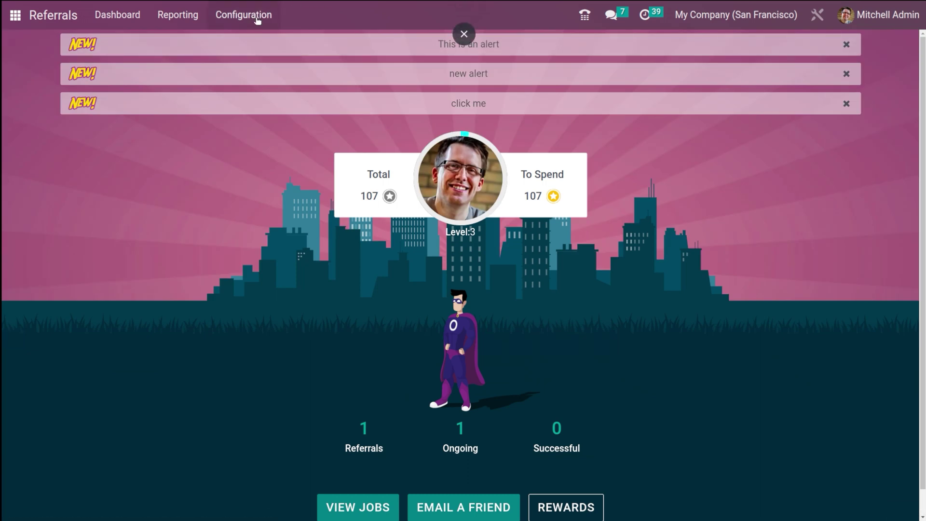
Step: Examine the Onboarding list and a blank onboarding record form in the Referrals configuration, then return to the list
left_click(257, 17)
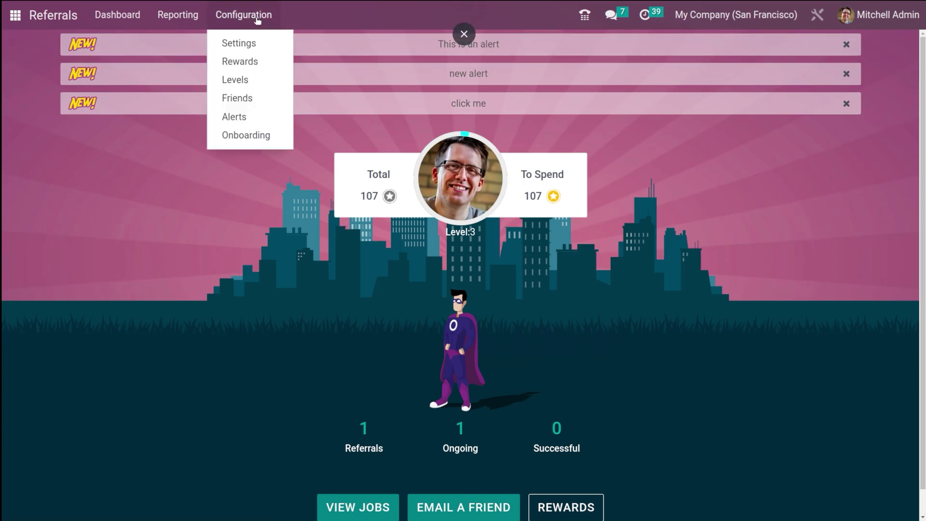
left_click(225, 137)
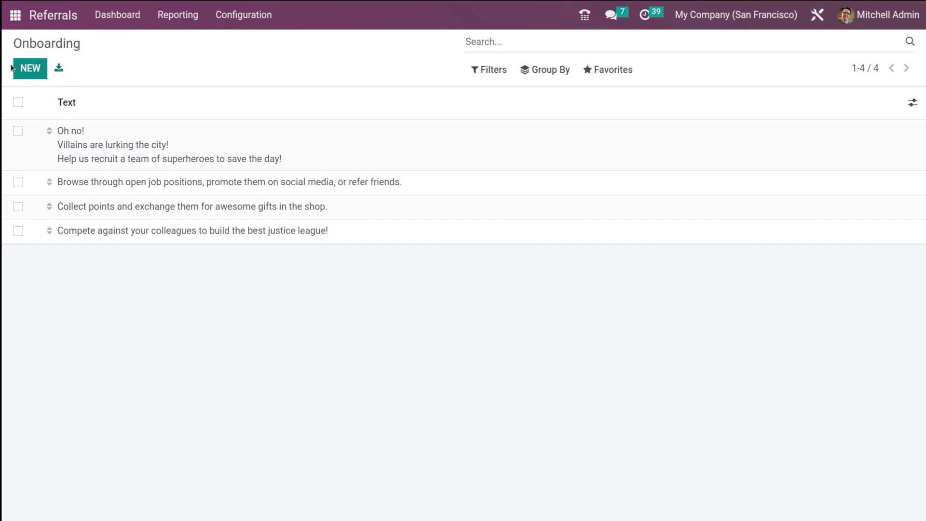
left_click(22, 73)
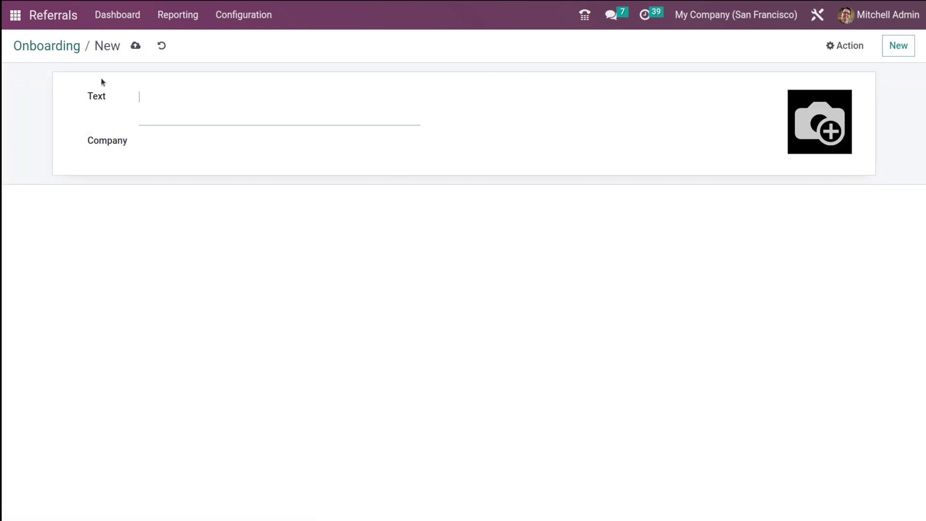
left_click(16, 43)
Step: Examine the background image option in the Referrals settings, then open the My Referral page from the dashboard's Referrals counter
left_click(264, 23)
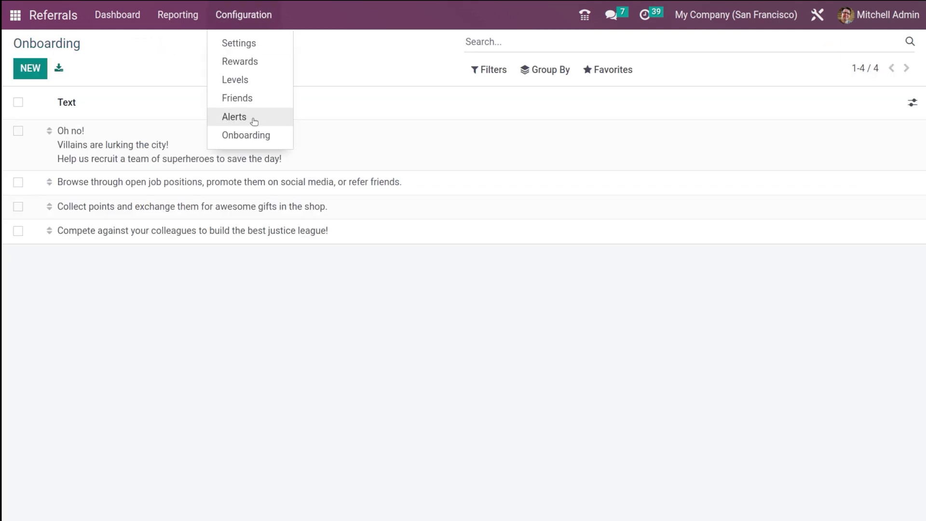
left_click(246, 49)
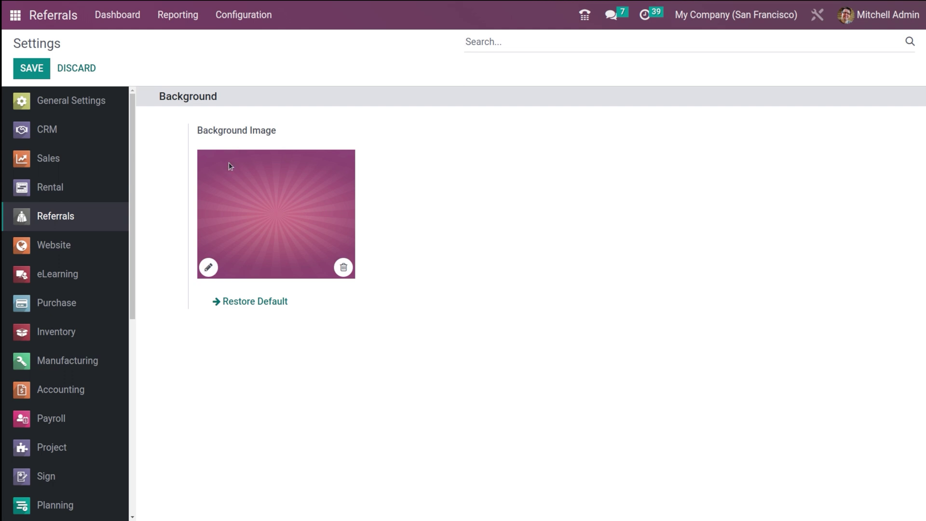
left_click(120, 26)
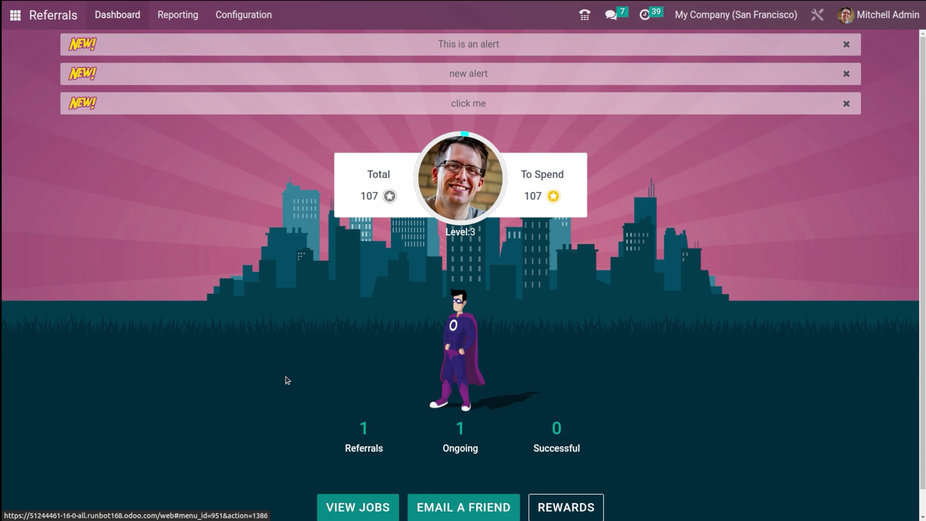
left_click(355, 430)
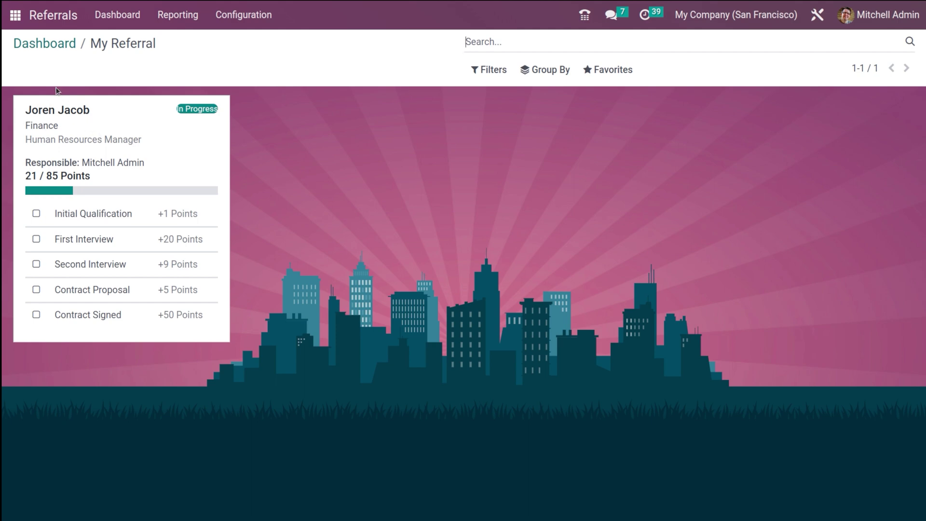
Step: Switch to the Recruitment app and show all applications without the Stage grouping
left_click(20, 25)
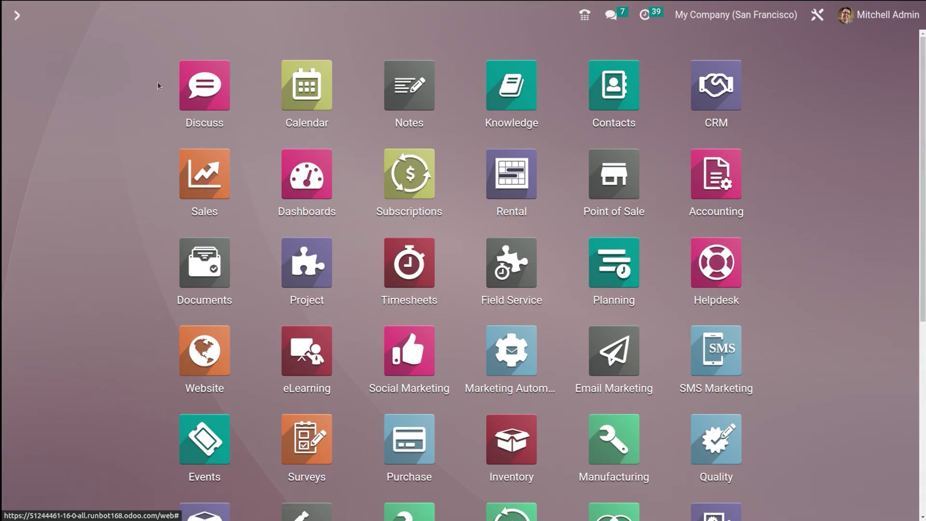
type("recrui")
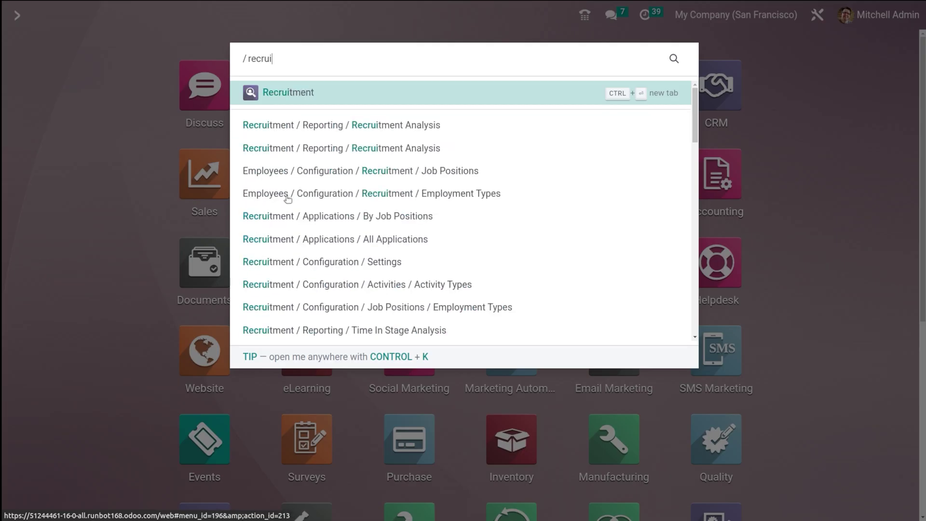
key("Escape")
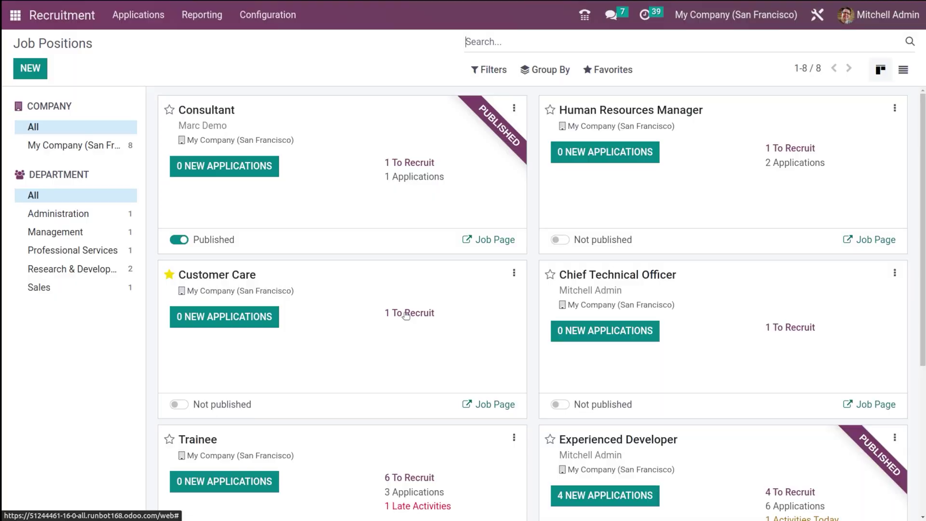
left_click(139, 14)
left_click(140, 61)
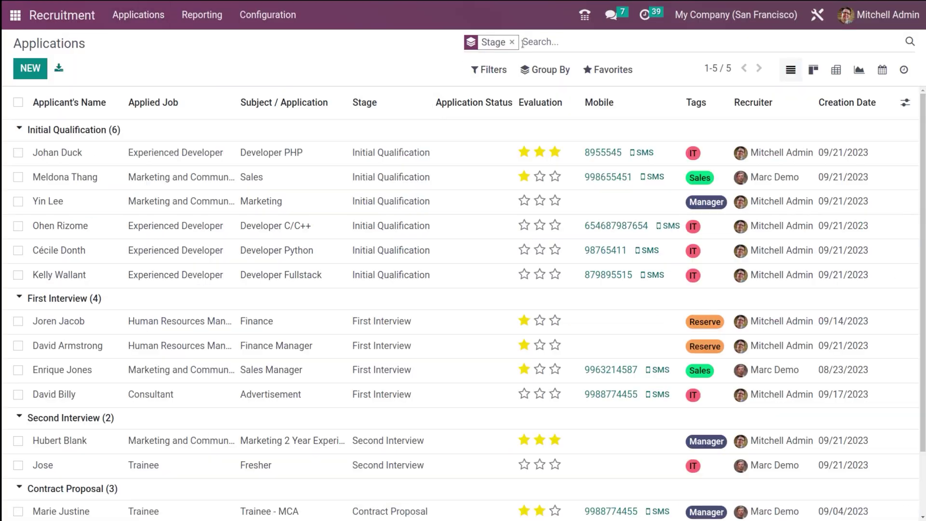
key("BackSpace")
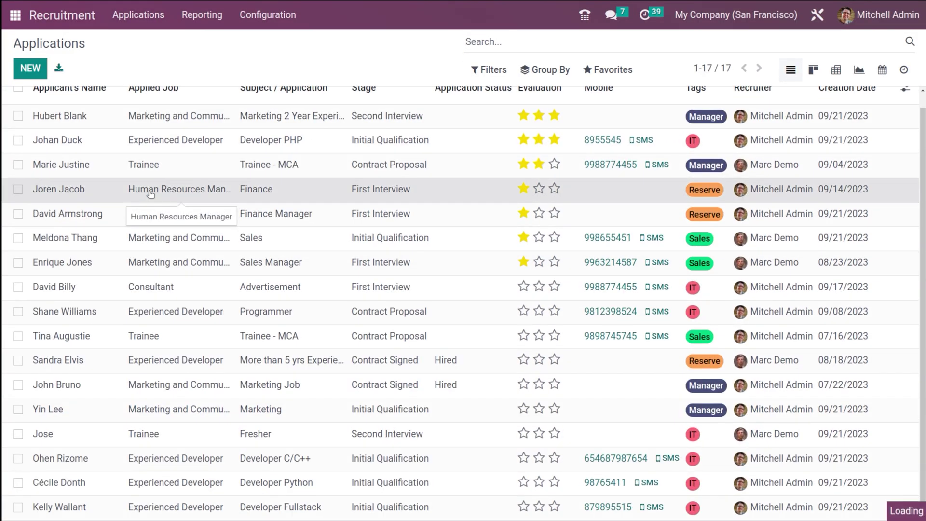
Step: Open the Finance application for Human Resources Manager, move it to the Second Interview stage and check the stage log
left_click(356, 192)
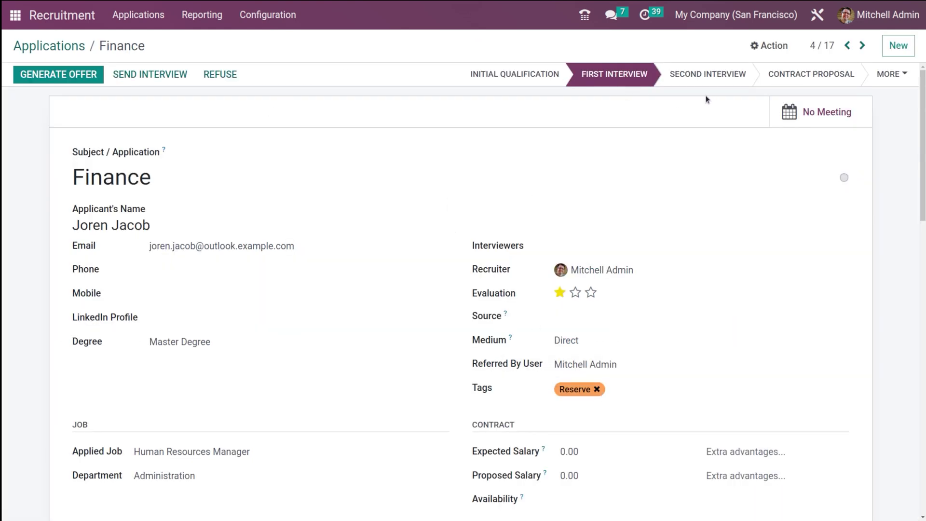
left_click(744, 76)
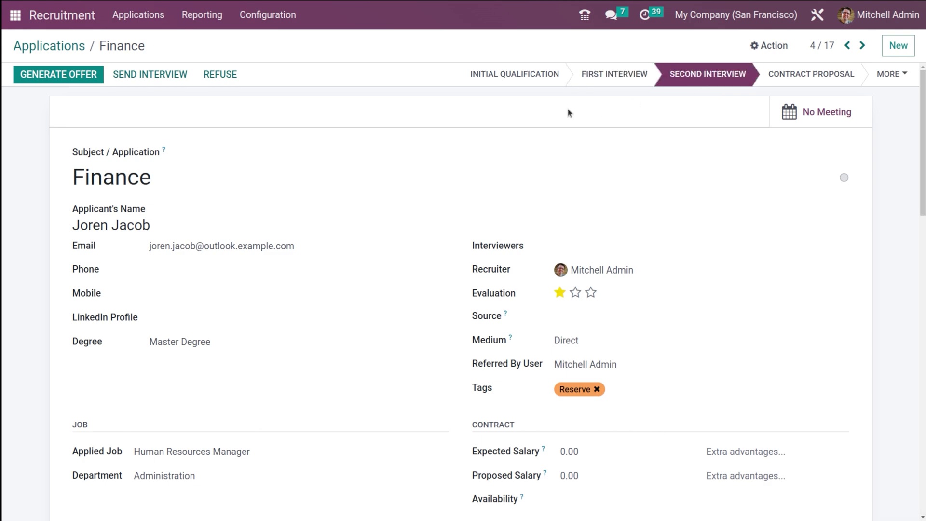
scroll(216, 223, "down", 10)
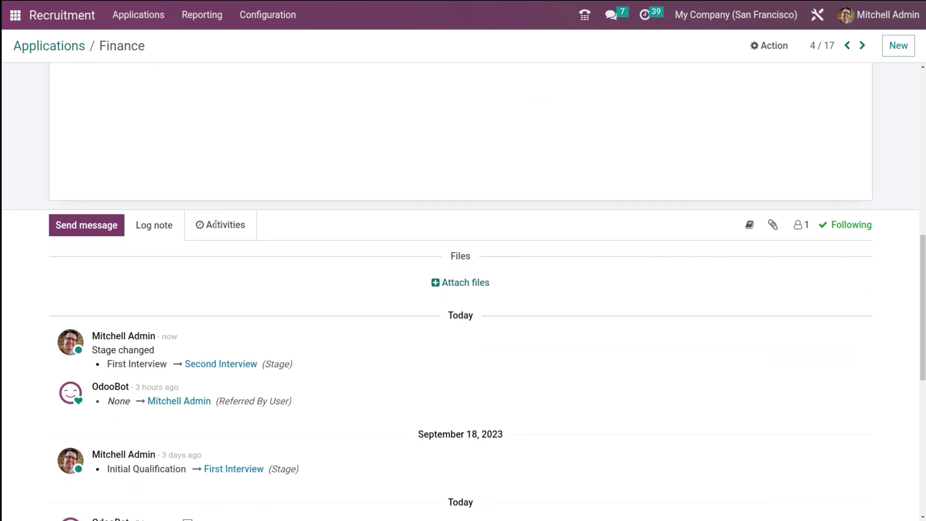
scroll(215, 224, "up", 3)
scroll(216, 225, "up", 7)
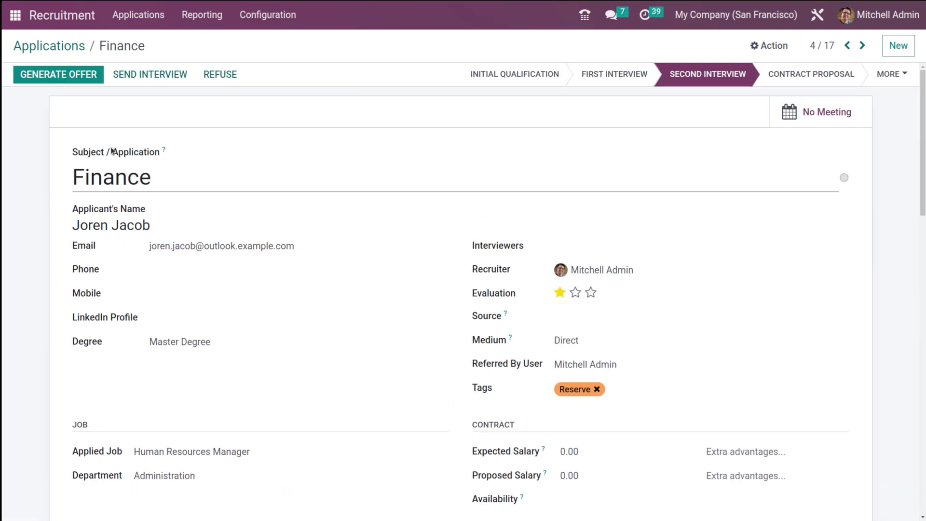
Step: Switch to the Referrals app, examine the referral's stages and points on the My Referral page, then return to the dashboard
left_click(15, 15)
type("ref")
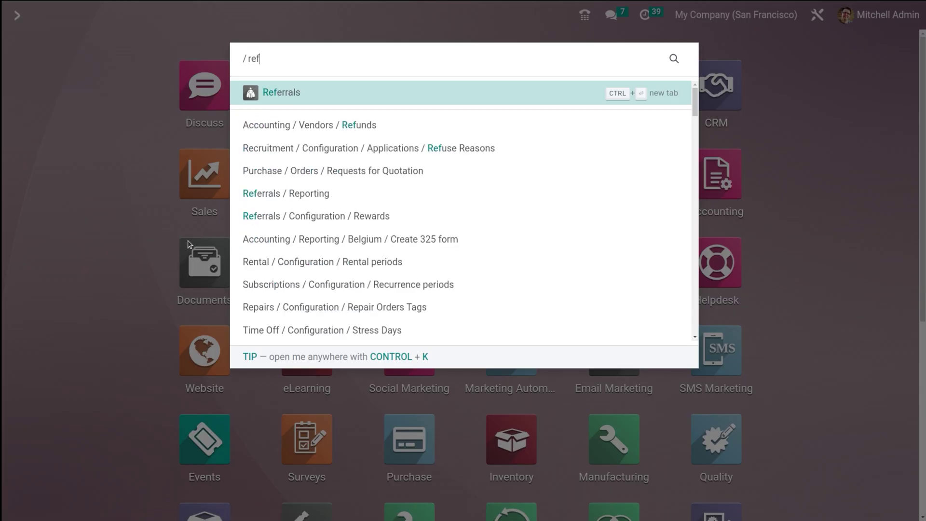
left_click(345, 91)
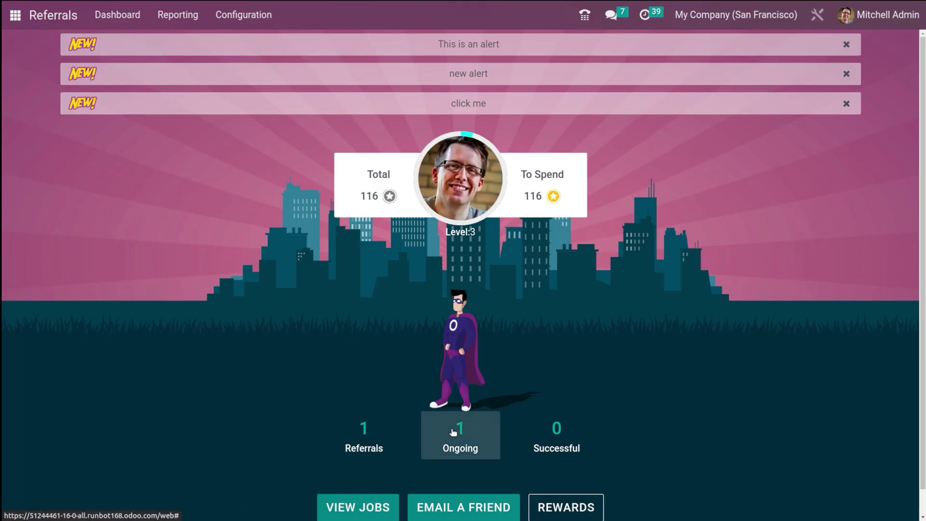
left_click(361, 424)
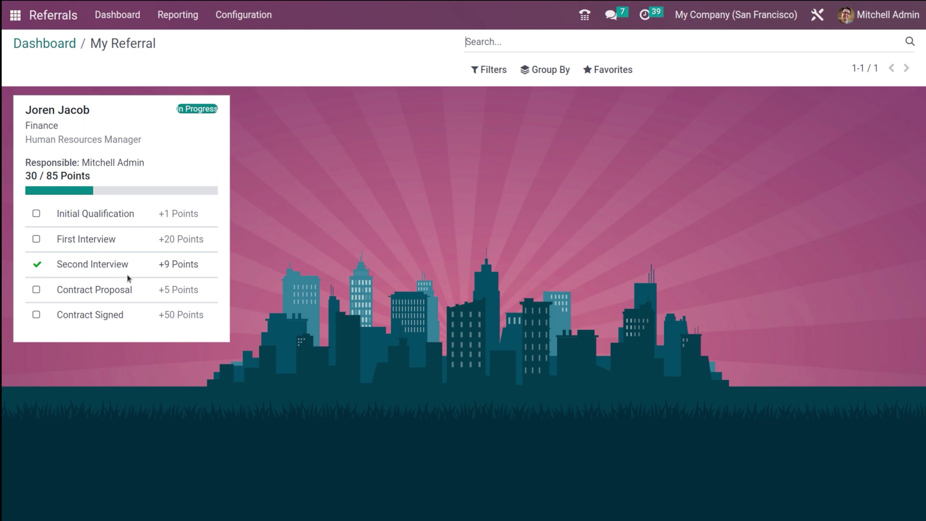
left_click(70, 45)
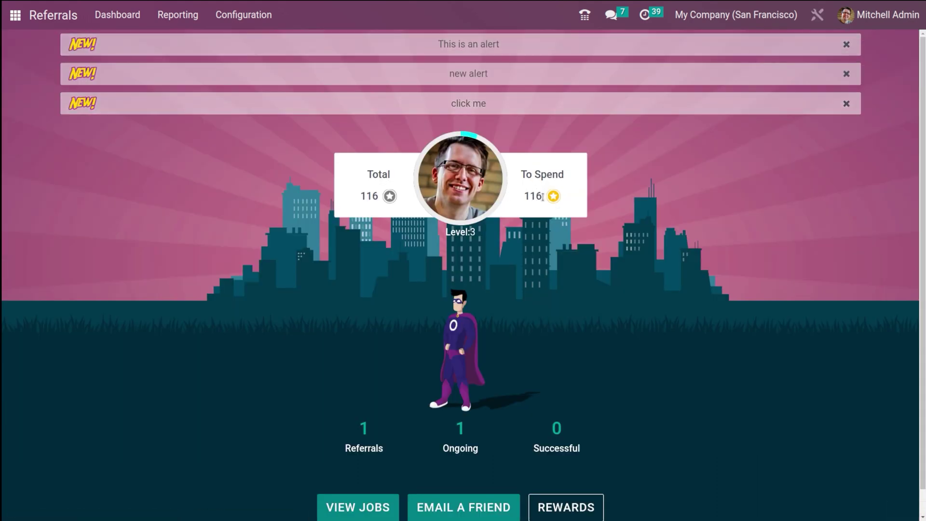
Step: Return to the Recruitment app and list all applications with the Stage grouping removed
left_click(18, 20)
type("ru")
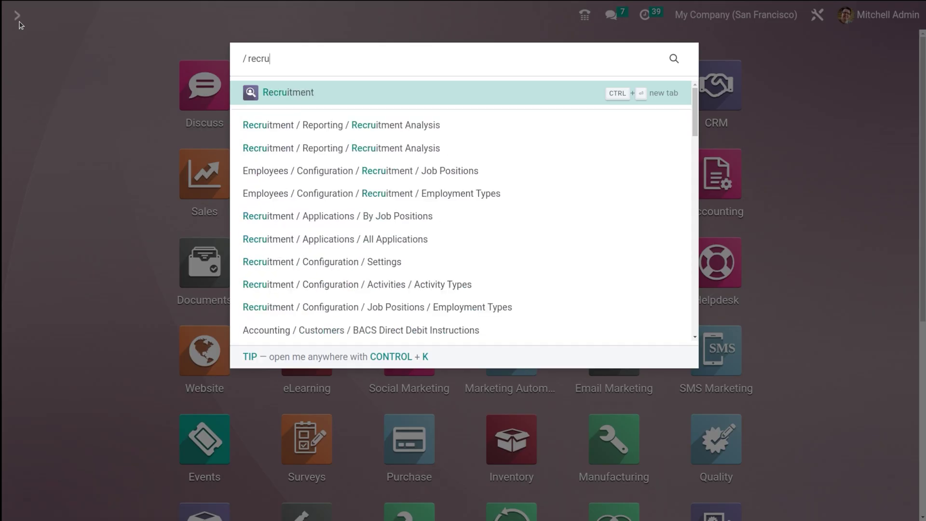
left_click(295, 93)
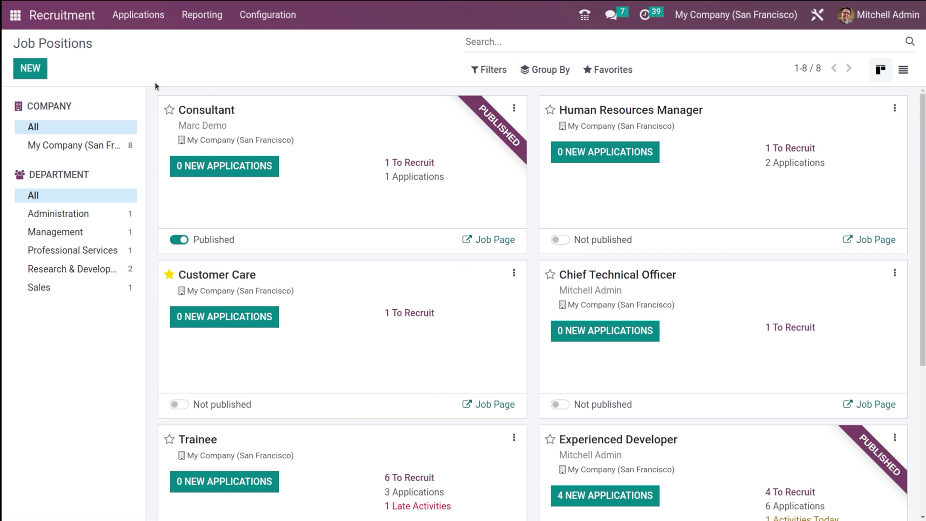
left_click(135, 20)
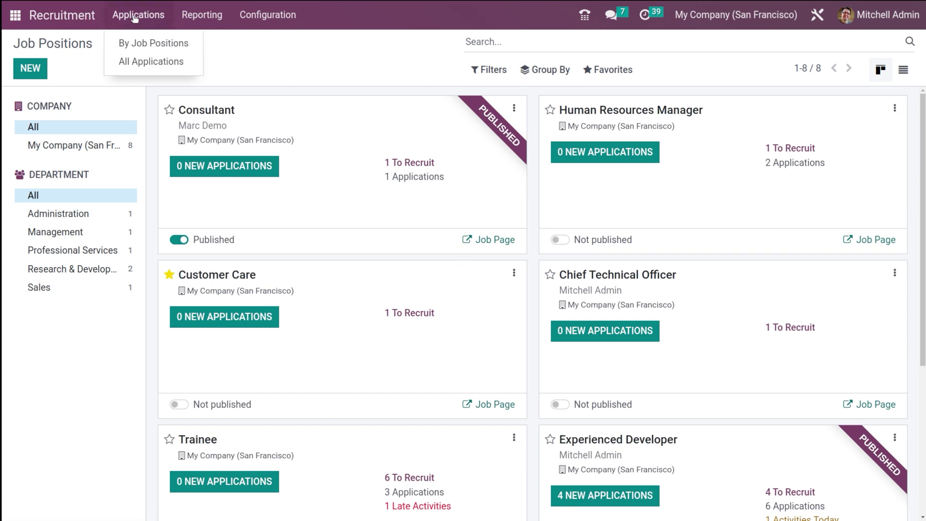
left_click(131, 58)
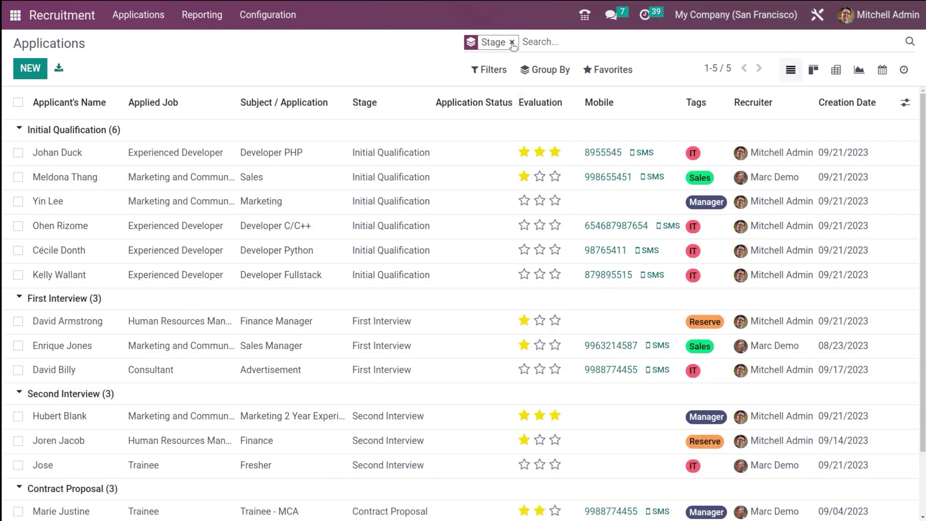
left_click(512, 42)
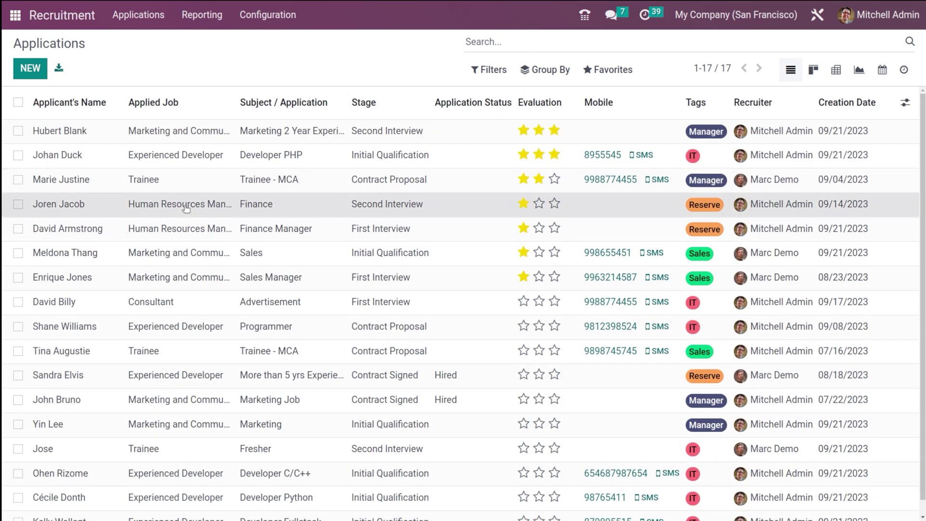
Step: Open the Finance application for Human Resources Manager and move it to the Contract Proposal stage
left_click(186, 208)
scroll(347, 219, "down", 3)
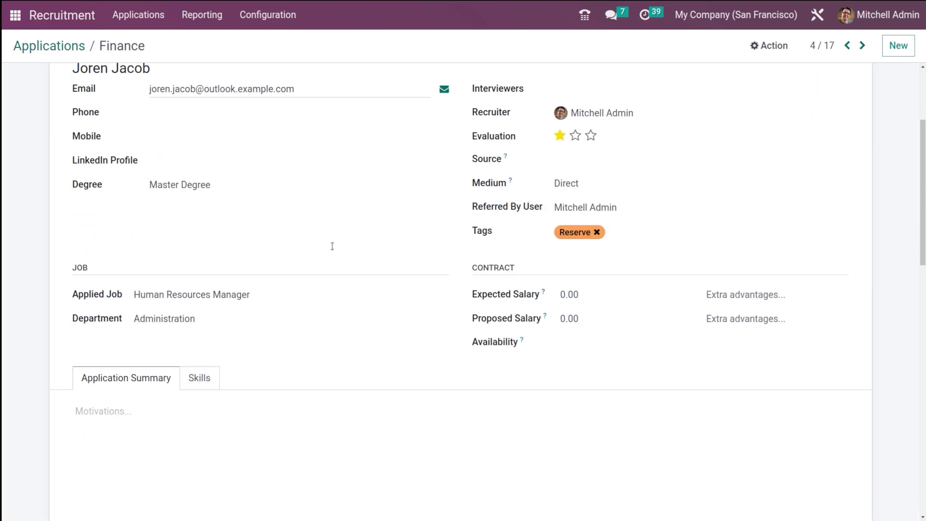
scroll(332, 246, "up", 3)
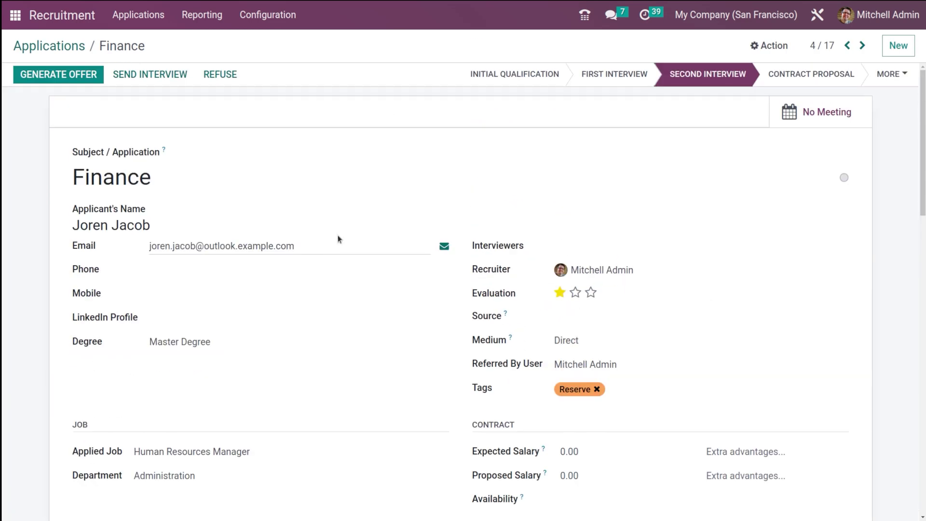
left_click(837, 85)
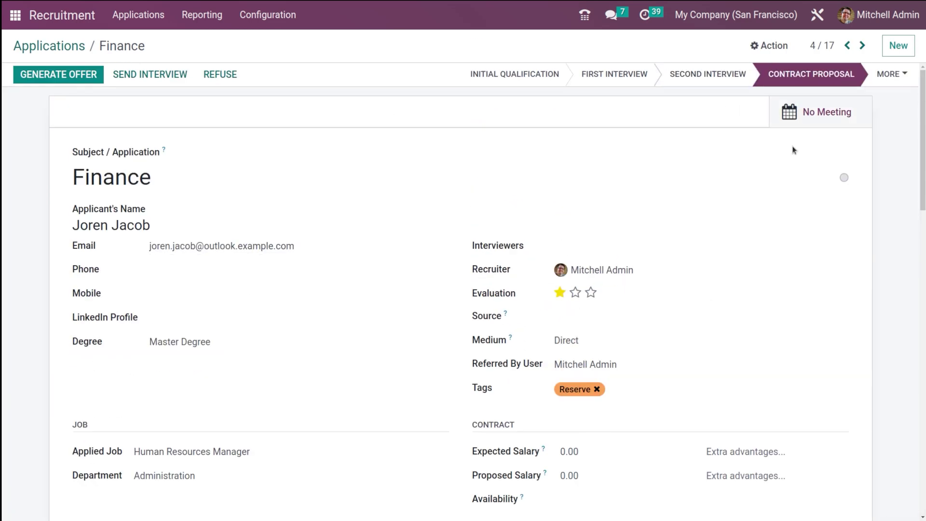
Step: Switch to the Referrals app and examine the dashboard points and the referral's stage points on the My Referral page
left_click(15, 15)
type("ref")
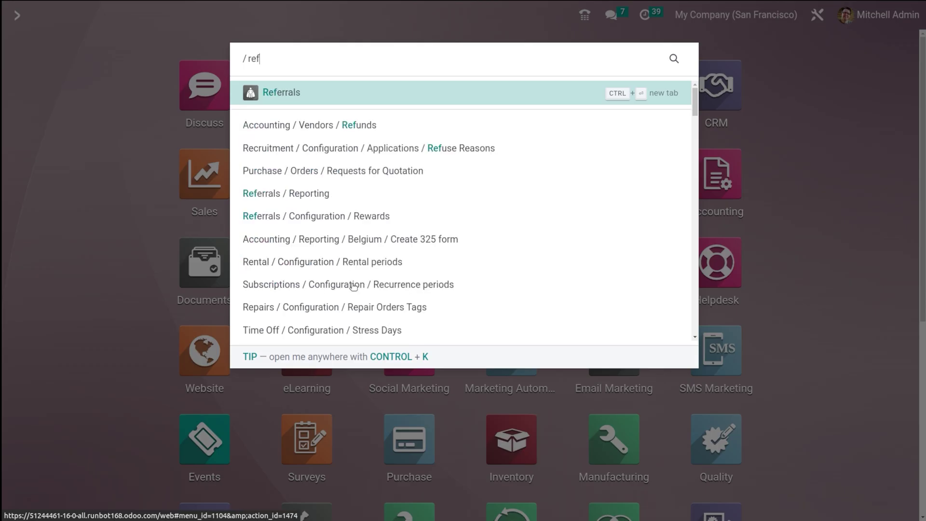
left_click(428, 98)
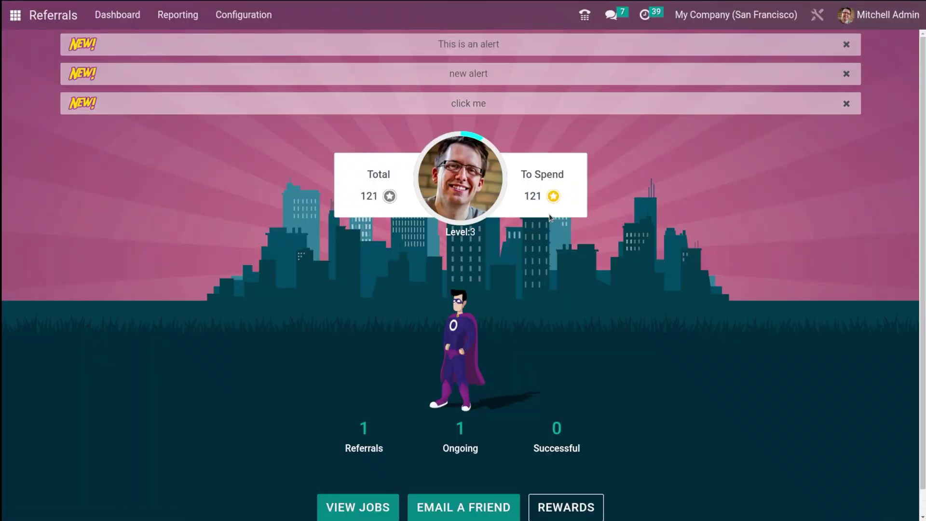
left_click(356, 439)
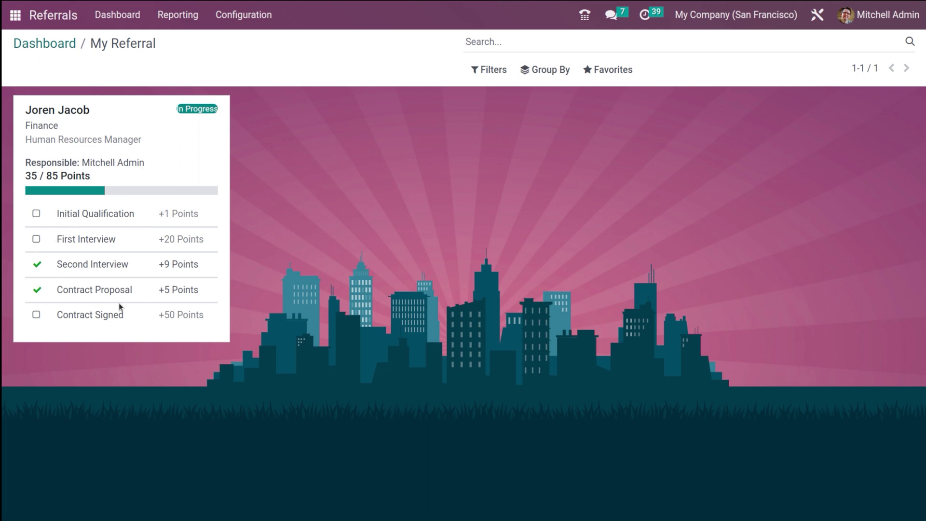
Step: Go back to the Recruitment app and display the full applications list ungrouped
left_click(15, 15)
type("rec")
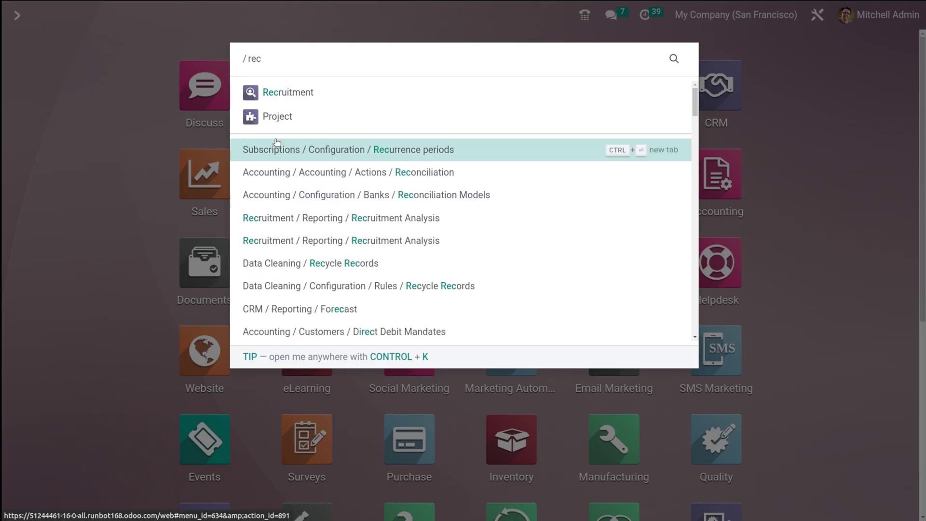
left_click(296, 99)
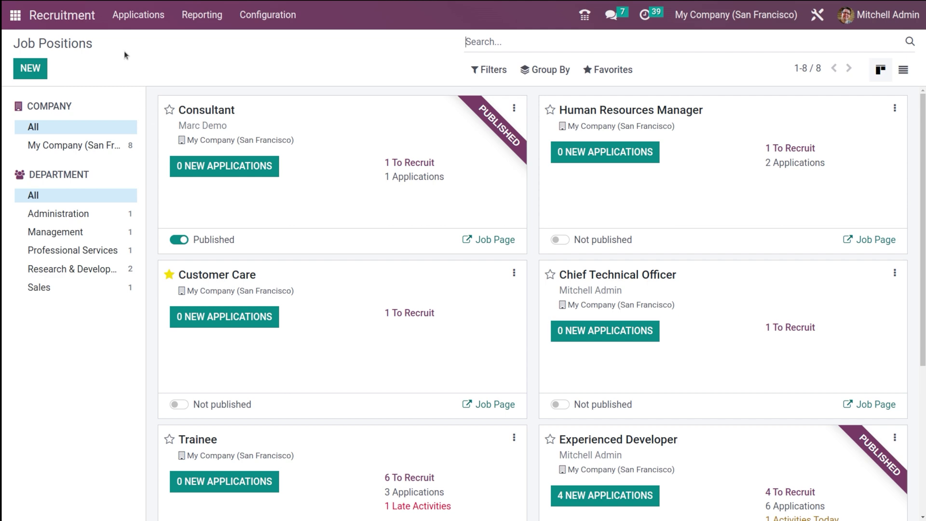
left_click(131, 19)
left_click(132, 64)
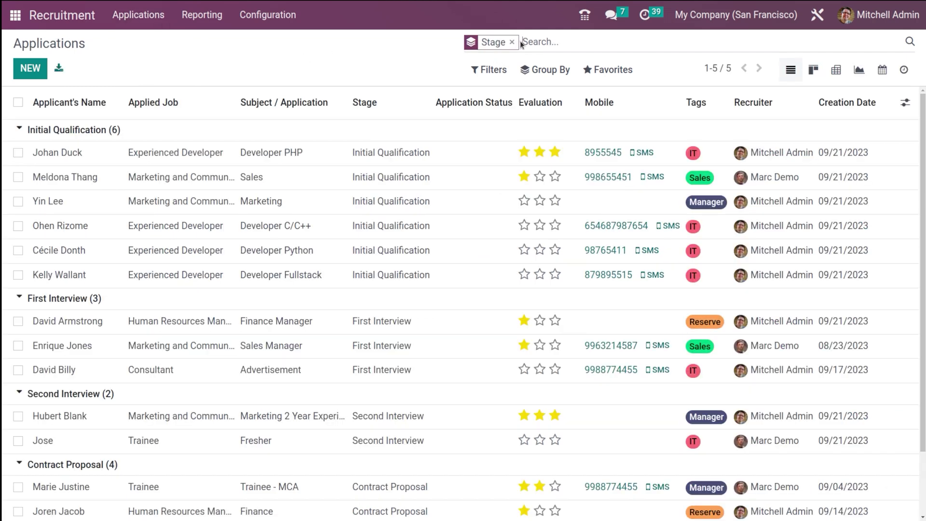
left_click(512, 42)
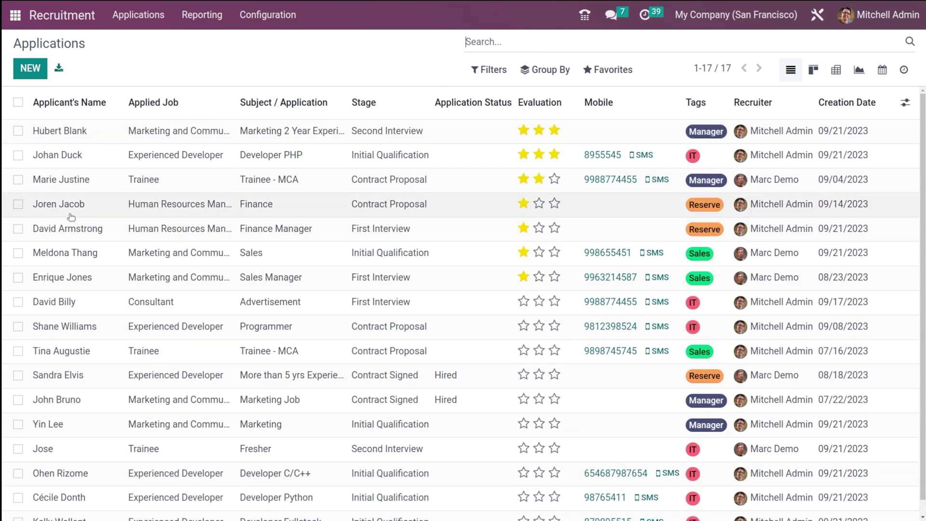
Step: Move the Finance application for Human Resources Manager through First Interview, Initial Qualification and Contract Proposal to the Contract Signed stage
left_click(70, 215)
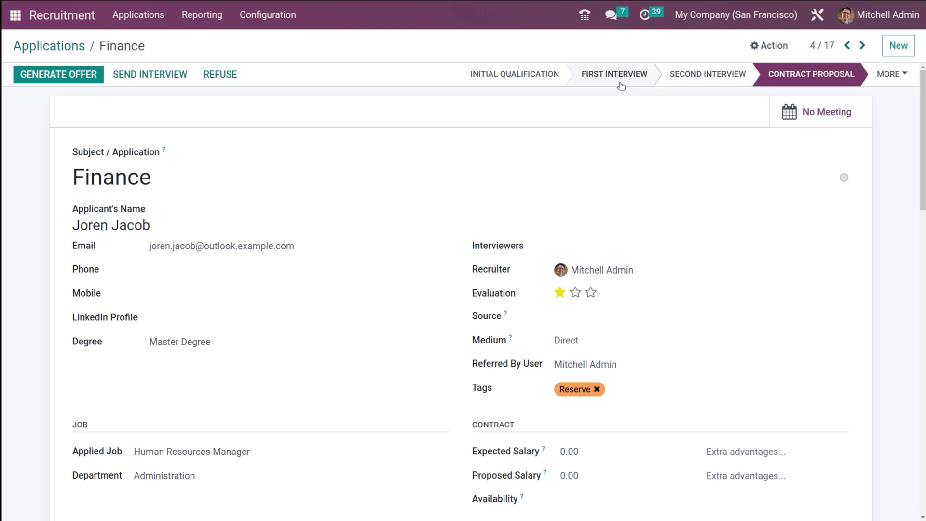
left_click(590, 73)
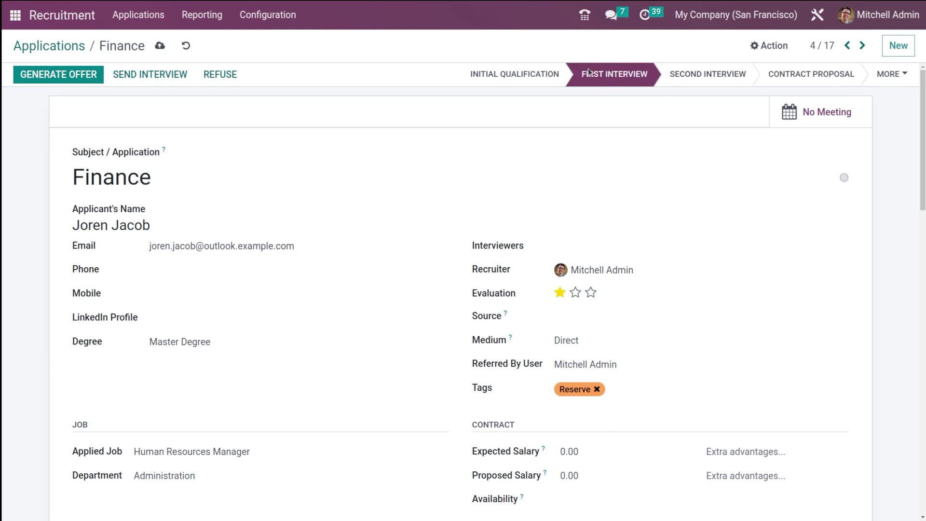
left_click(516, 77)
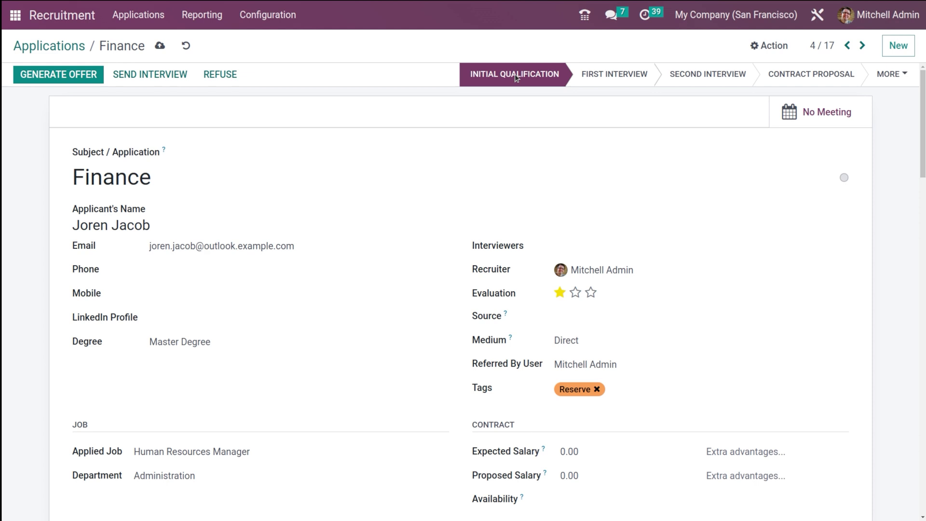
left_click(846, 77)
left_click(891, 74)
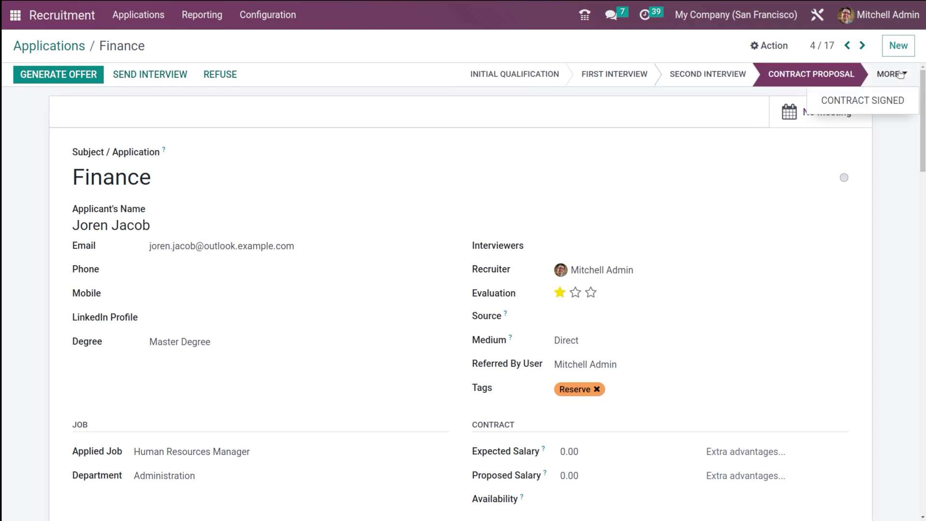
left_click(856, 101)
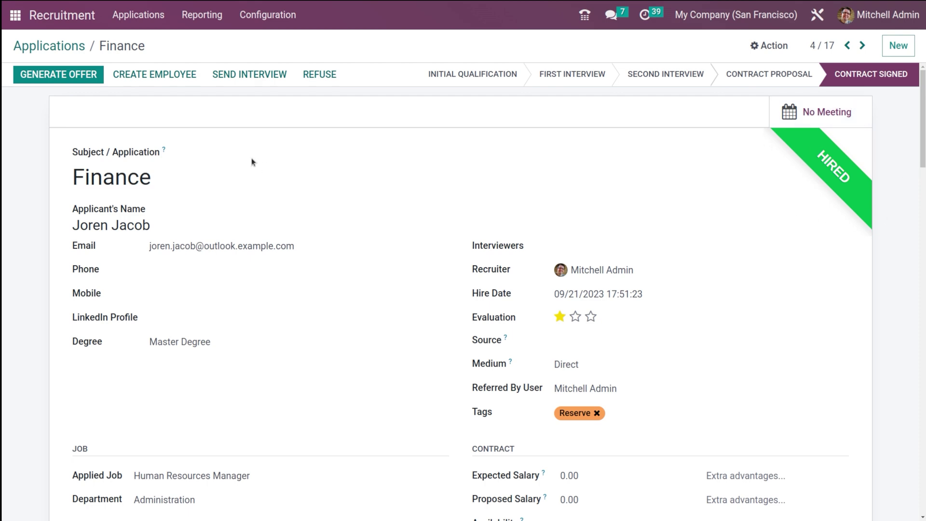
Step: Switch to the Referrals app and choose the purple-hooded avatar for the newly hired referral
left_click(15, 15)
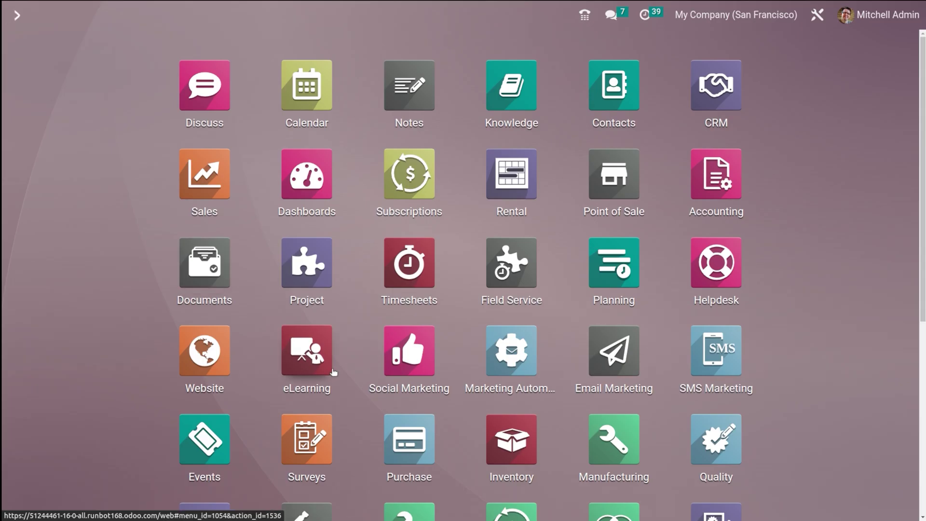
type("ref")
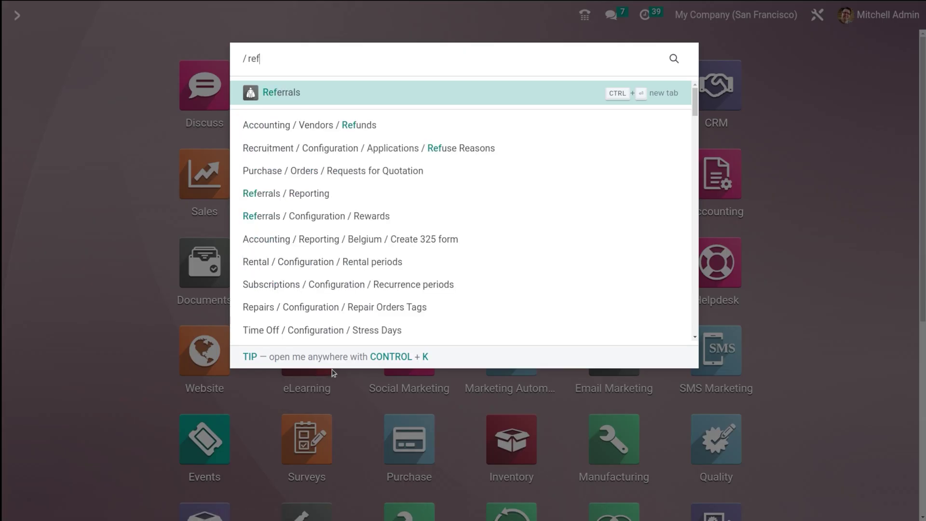
left_click(368, 101)
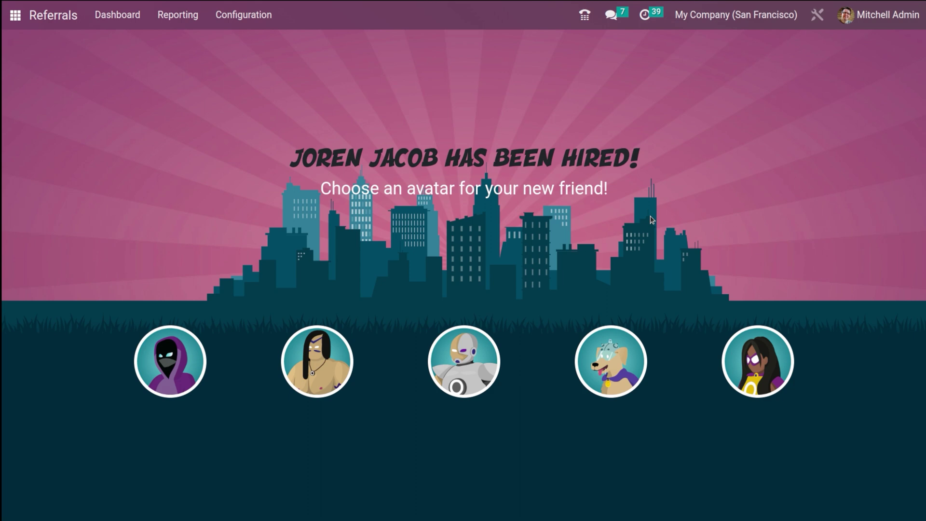
left_click(173, 388)
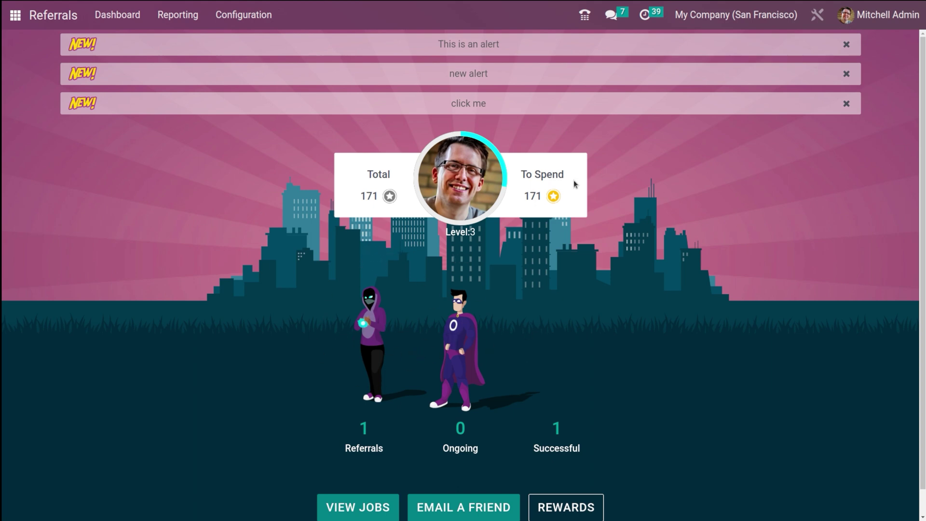
Step: Examine the stage points under all referrals and under successful referrals, returning to the dashboard after each
left_click(378, 446)
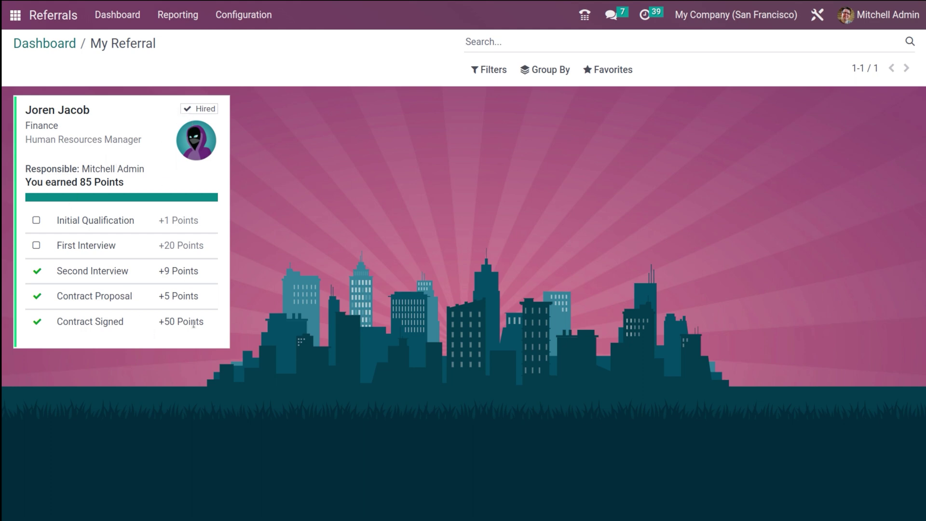
left_click(46, 43)
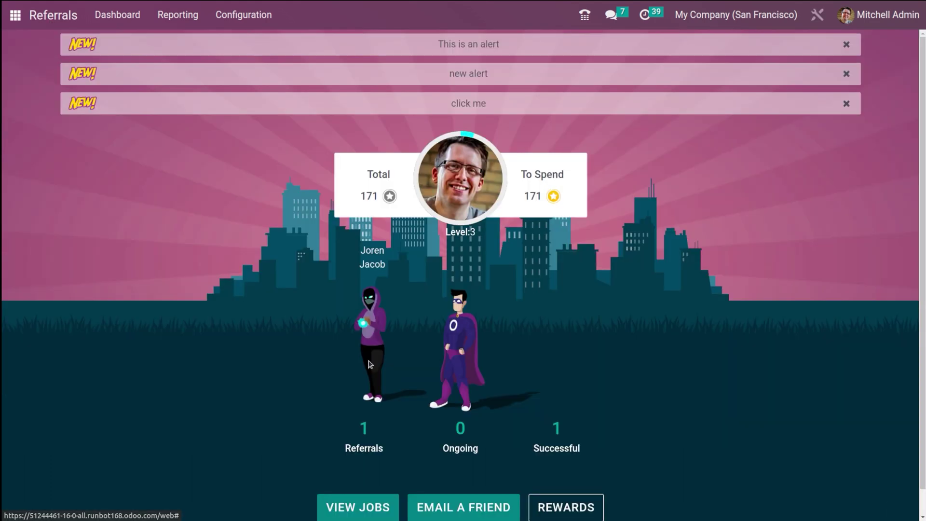
left_click(557, 428)
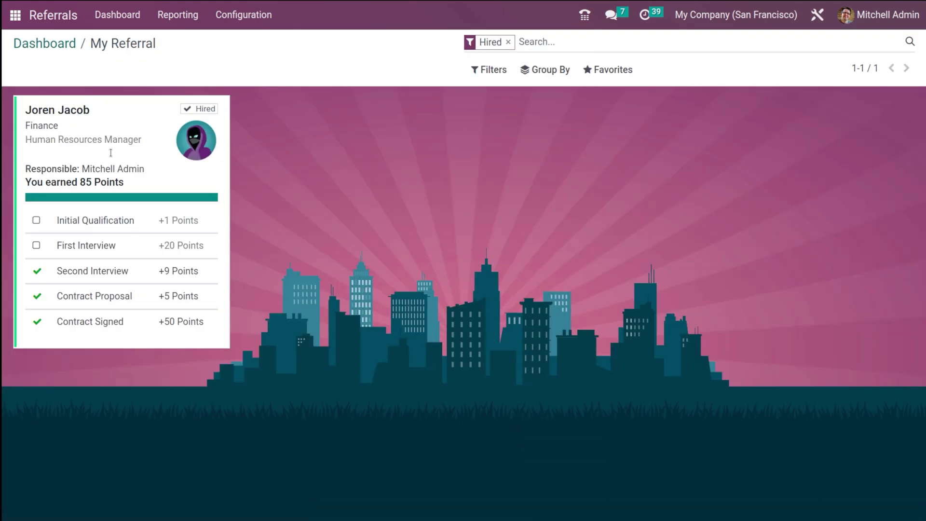
left_click(44, 44)
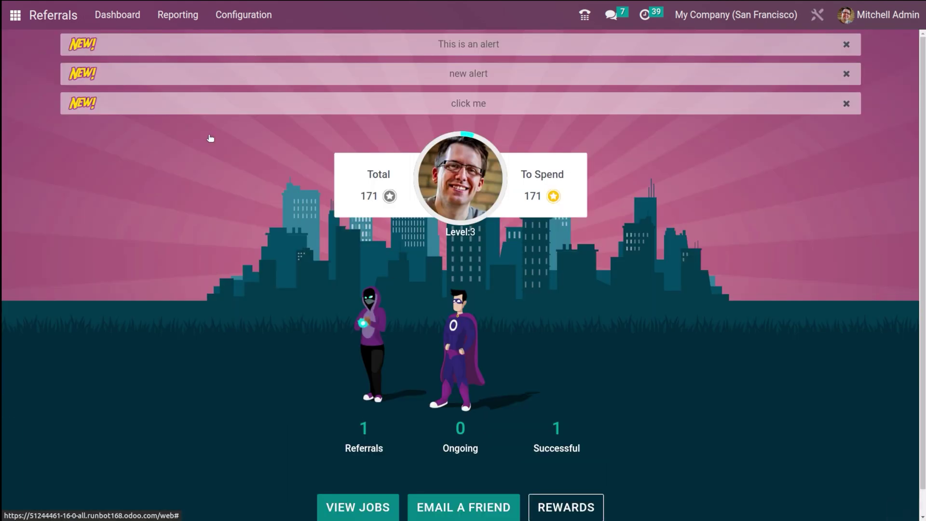